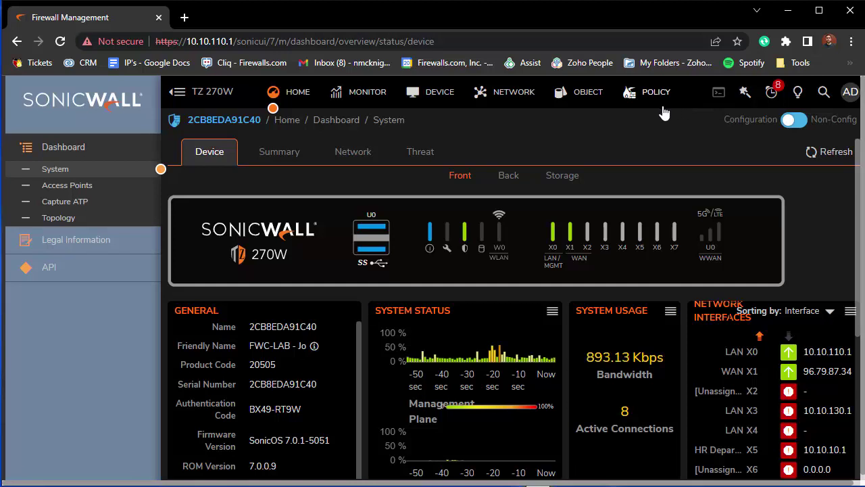
# Open the device licenses list and confirm SSL VPN is licensed (count 1 of 50).
pyautogui.click(436, 98)
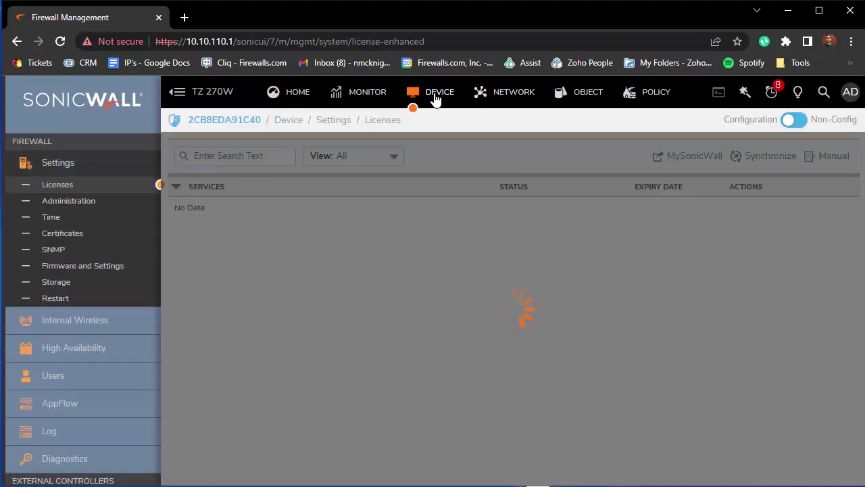
pyautogui.click(67, 192)
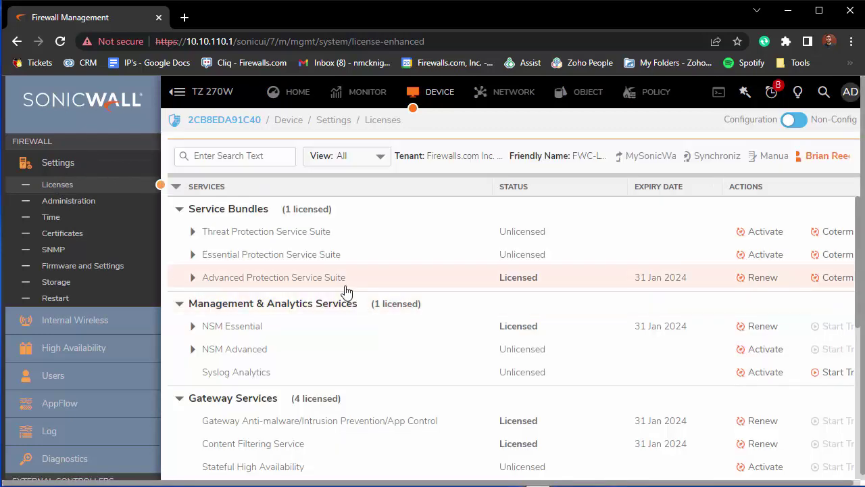
pyautogui.scroll(-4, 346, 308)
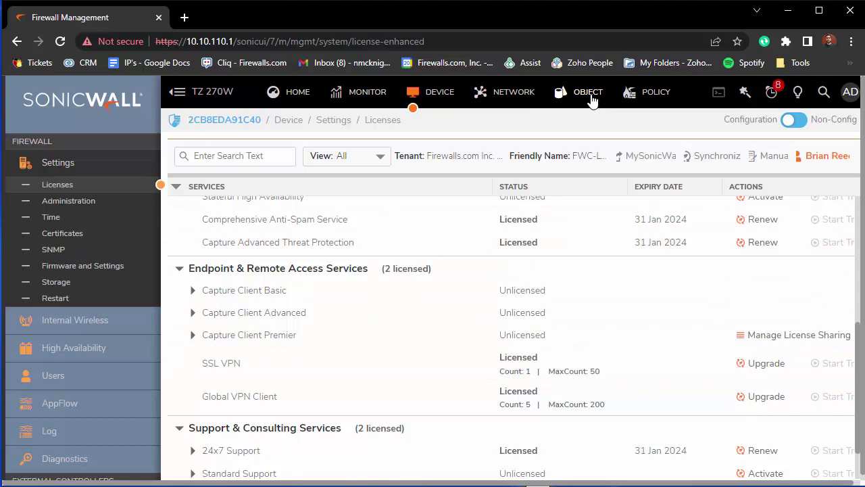
# Go from the network interfaces page to the SSL VPN Server Settings page.
pyautogui.click(521, 100)
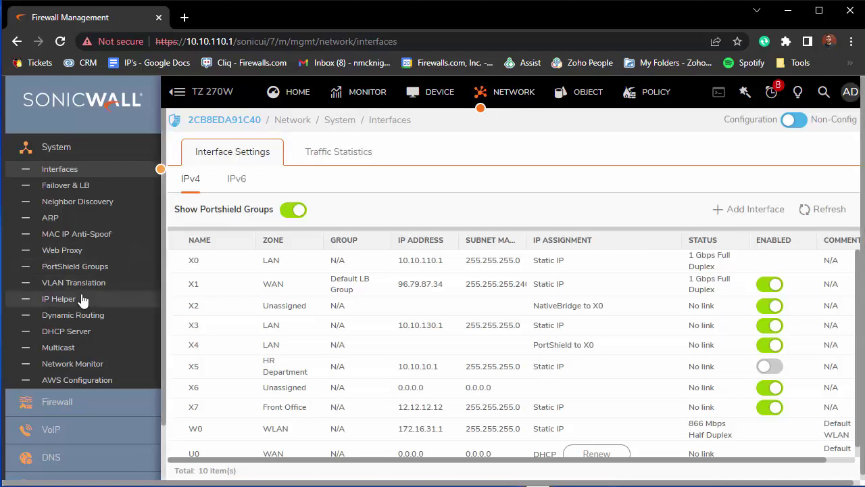
pyautogui.scroll(-3, 83, 343)
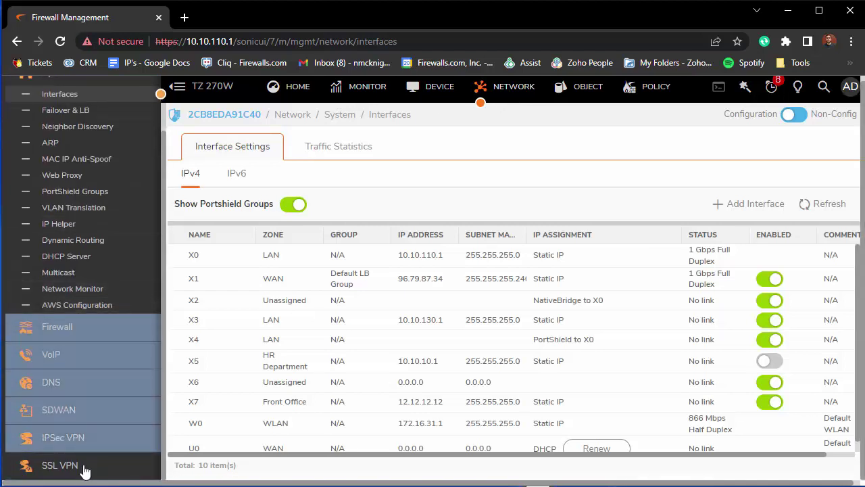
pyautogui.rightClick(84, 471)
pyautogui.press('Escape')
pyautogui.click(102, 468)
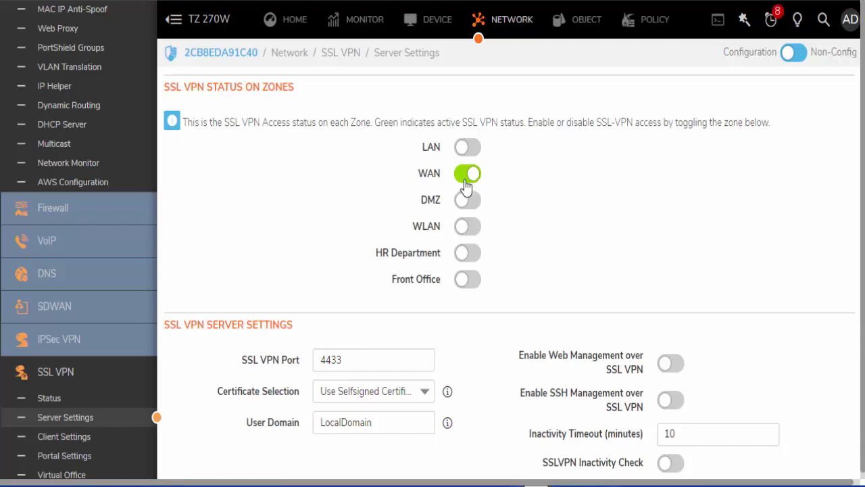
pyautogui.scroll(-2, 349, 382)
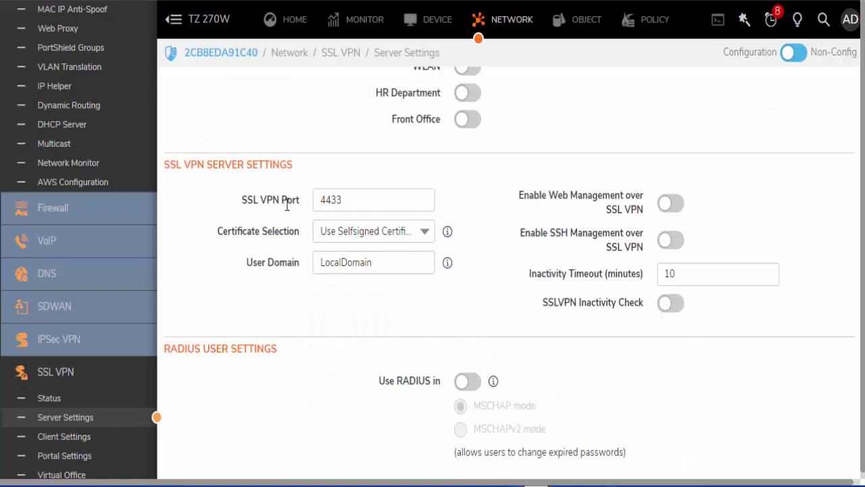
# Check port 4433, the certificate choices, user domain LocalDomain and the 10-minute inactivity timeout.
pyautogui.click(387, 206)
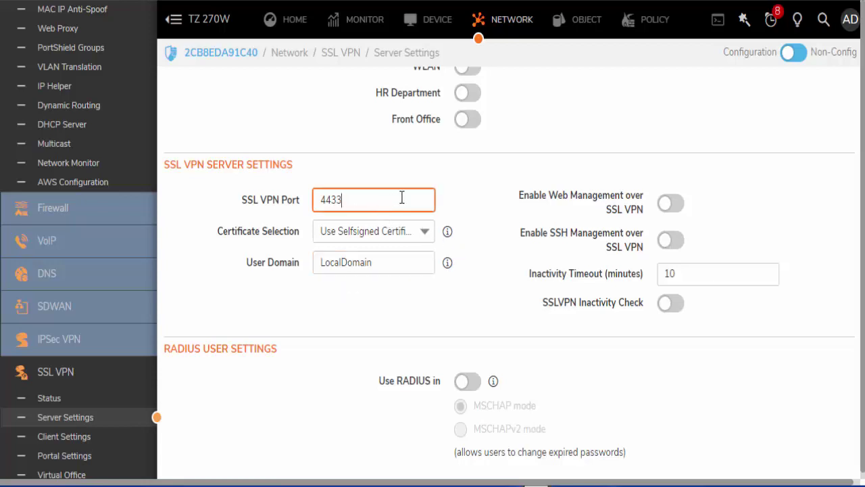
pyautogui.click(424, 233)
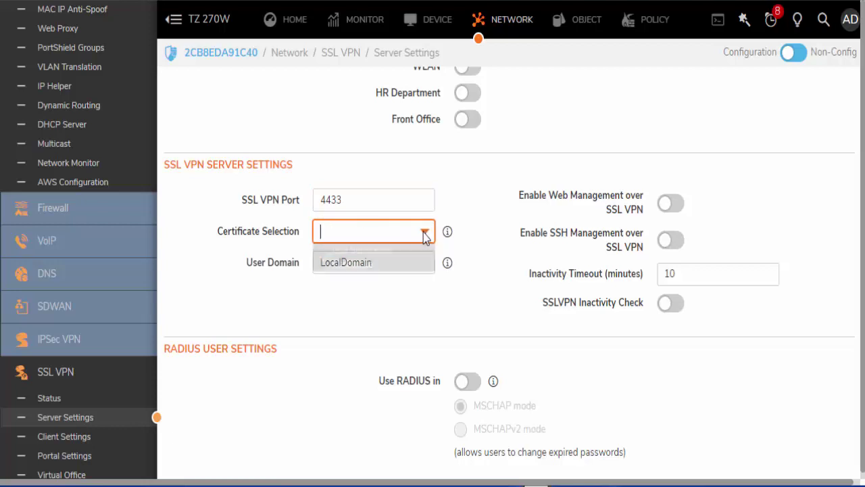
pyautogui.click(470, 228)
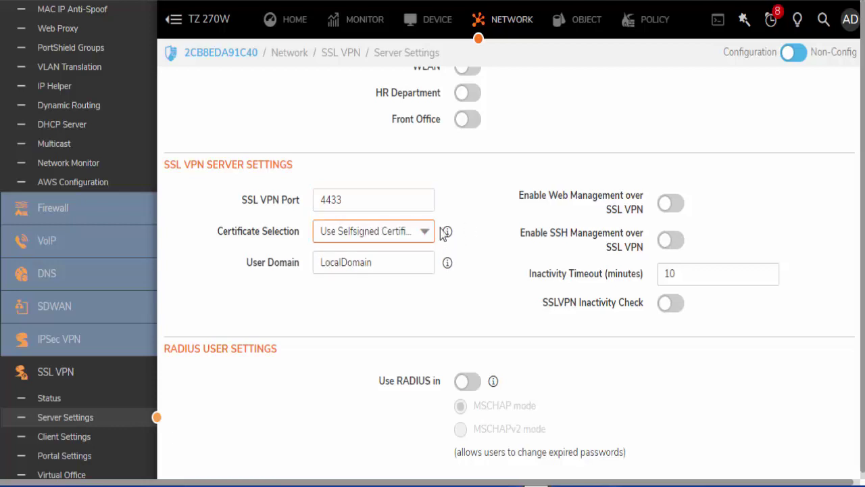
pyautogui.doubleClick(381, 262)
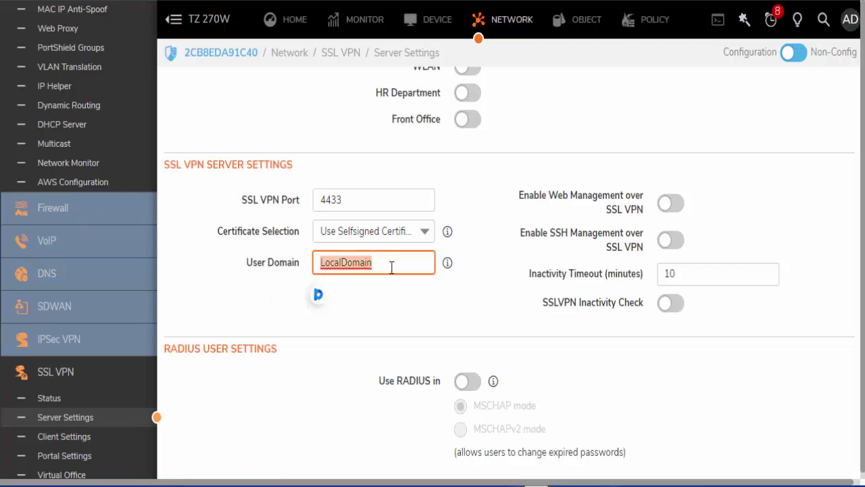
pyautogui.moveTo(449, 266)
pyautogui.scroll(-2, 589, 254)
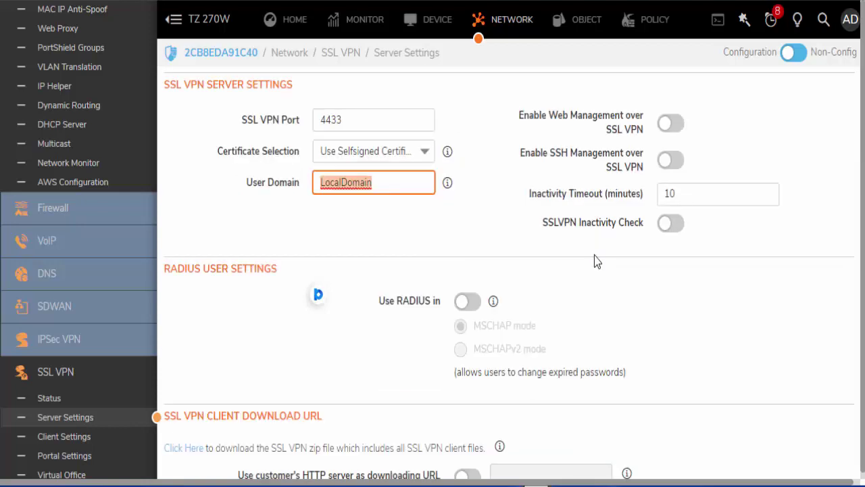
pyautogui.click(678, 193)
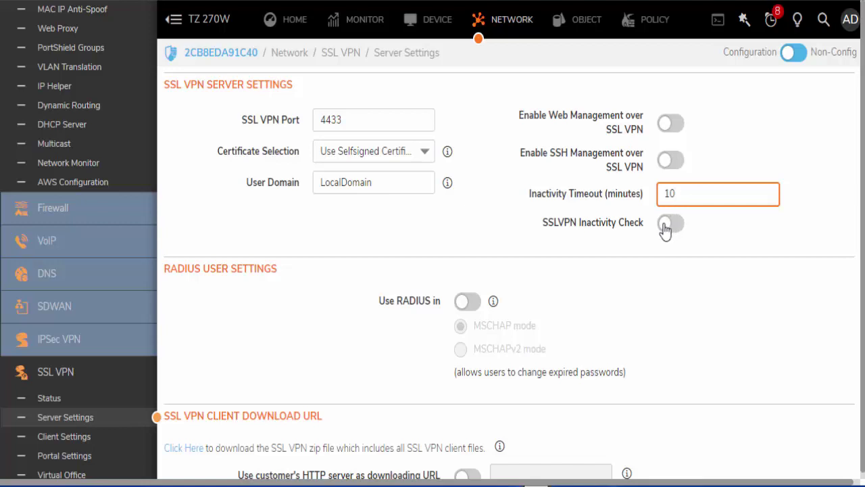
pyautogui.scroll(-1, 517, 297)
pyautogui.scroll(-1, 512, 300)
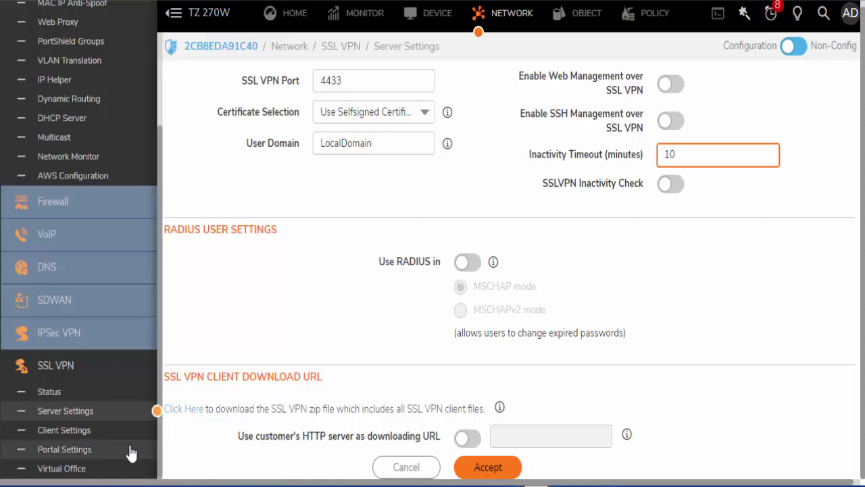
# In SSL VPN Client Settings, edit the Default Device Profile and list its IPv4 network addresses.
pyautogui.click(102, 433)
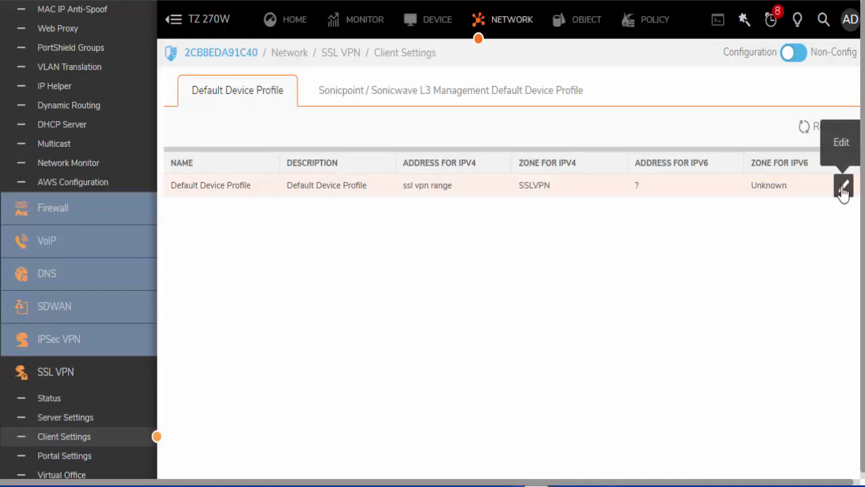
pyautogui.click(843, 186)
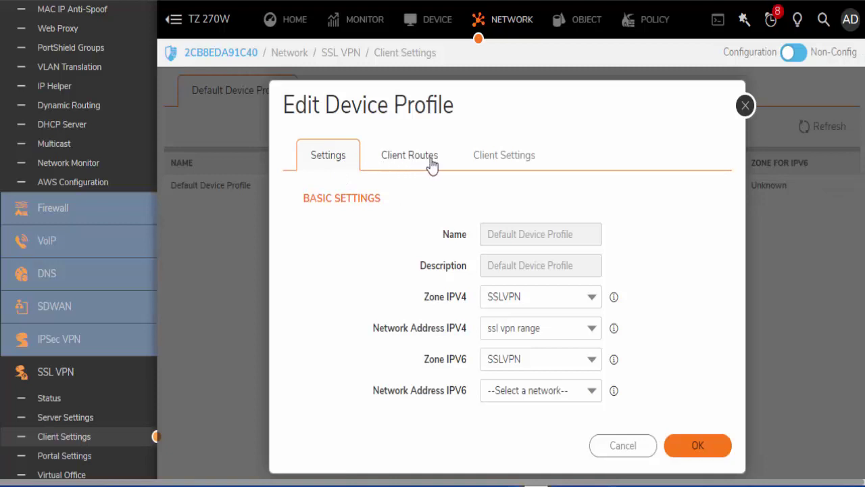
pyautogui.click(550, 330)
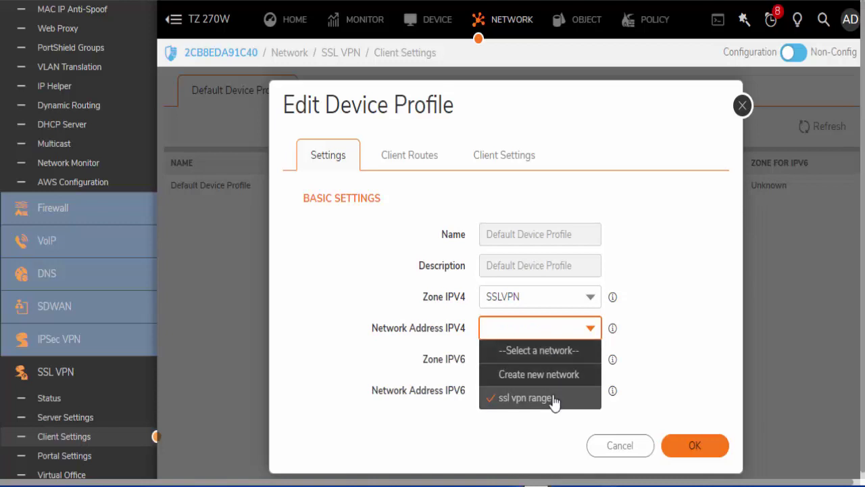
# Create and save the range object 'ssl vpn range 2' covering 192.168.2.1–192.168.2.254.
pyautogui.click(560, 374)
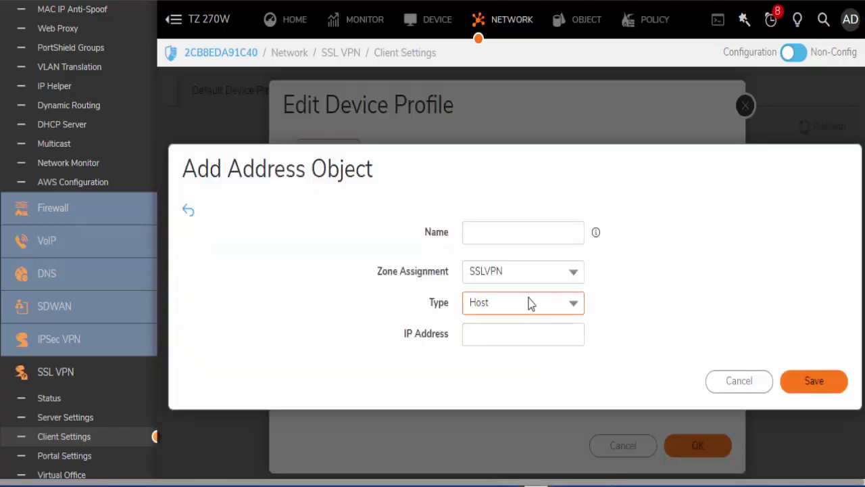
pyautogui.click(507, 235)
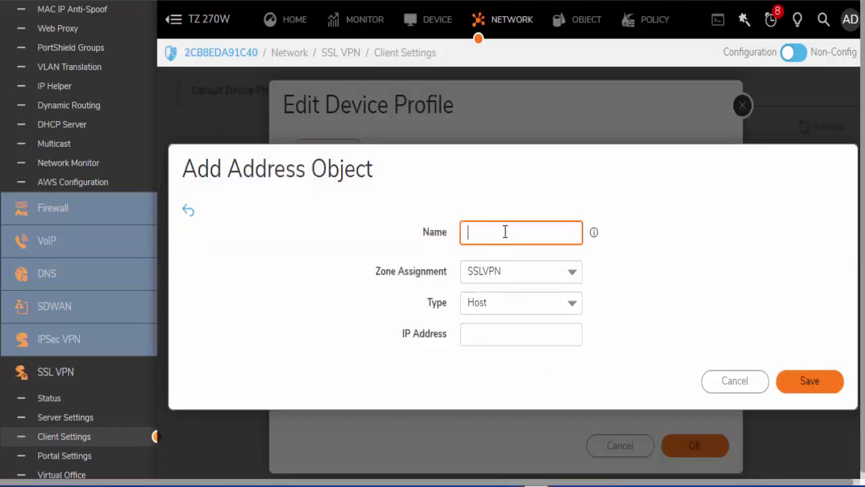
pyautogui.write('ssl vpn range 2')
pyautogui.click(514, 313)
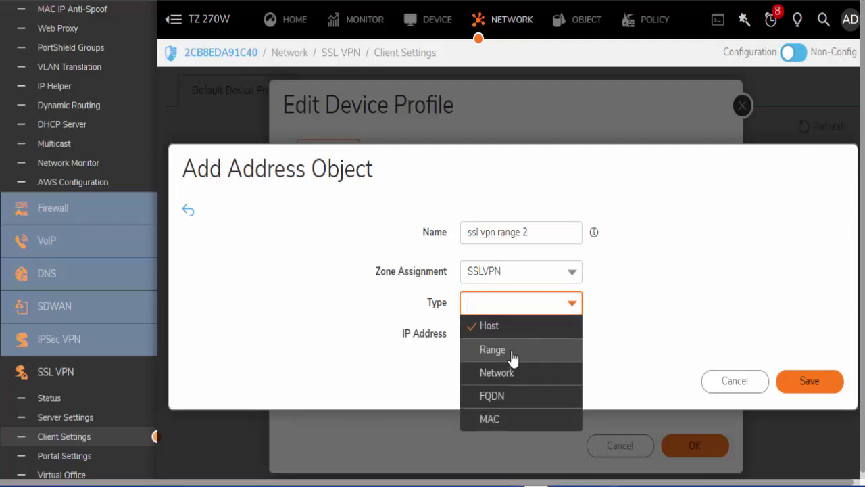
pyautogui.click(512, 350)
pyautogui.click(498, 336)
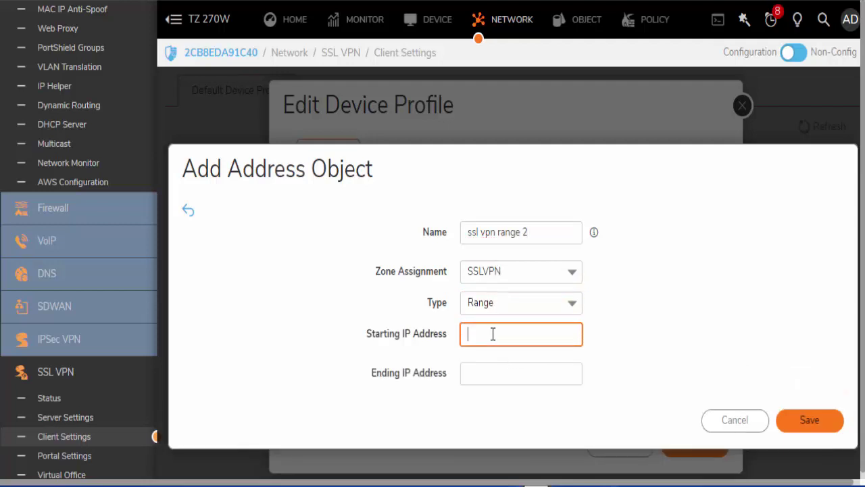
pyautogui.write('192')
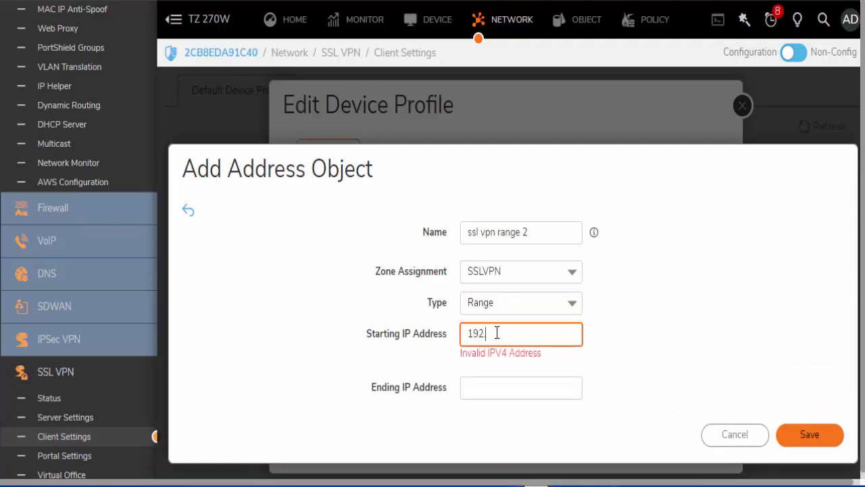
pyautogui.write('.168.2.1')
pyautogui.press('Tab')
pyautogui.write('19')
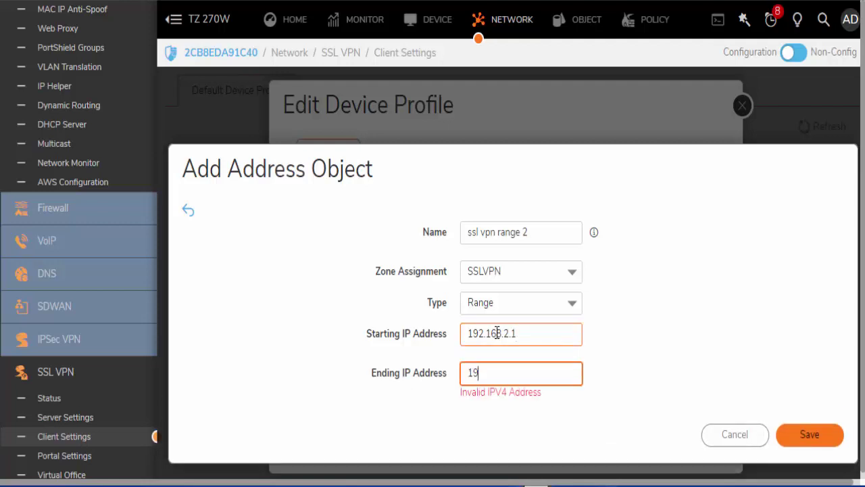
pyautogui.write('2.168.2.254')
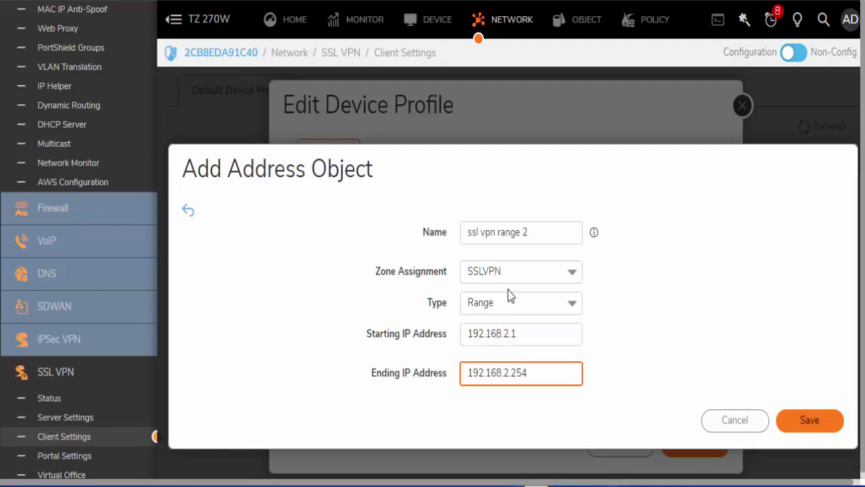
pyautogui.click(813, 420)
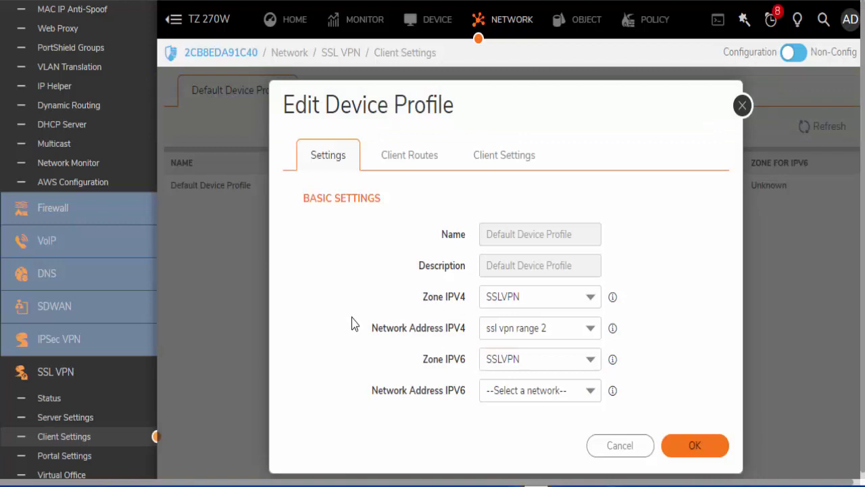
# On Client Routes, keep Firewalled Subnets as the route and clear the 'x0 su' network search.
pyautogui.click(426, 161)
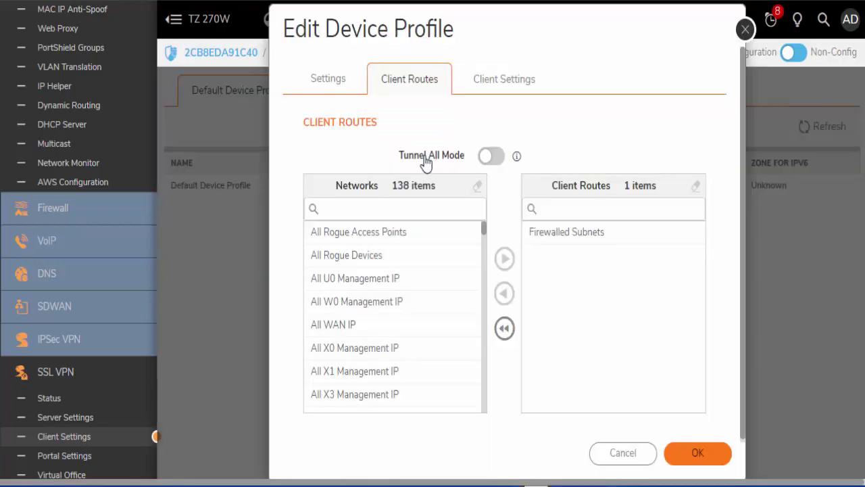
pyautogui.click(396, 215)
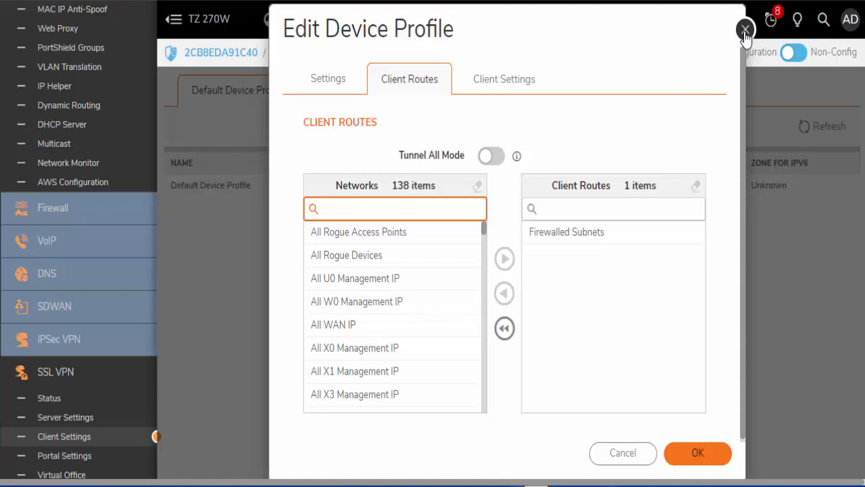
pyautogui.click(557, 237)
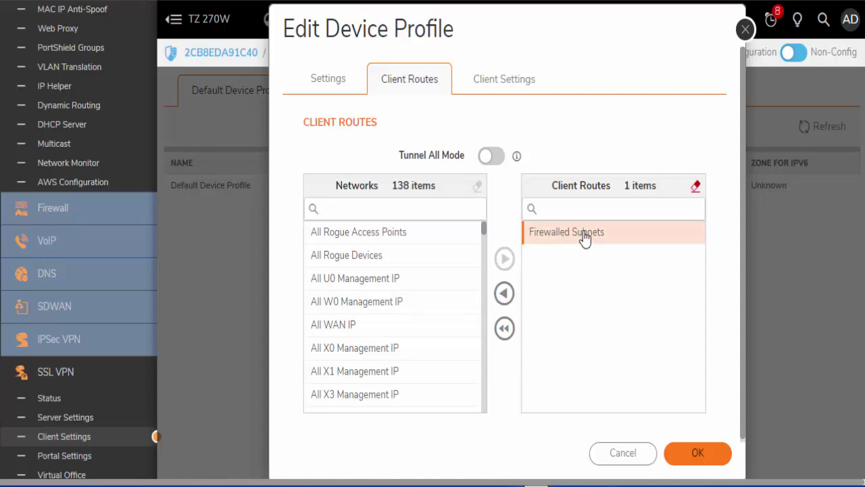
pyautogui.click(412, 213)
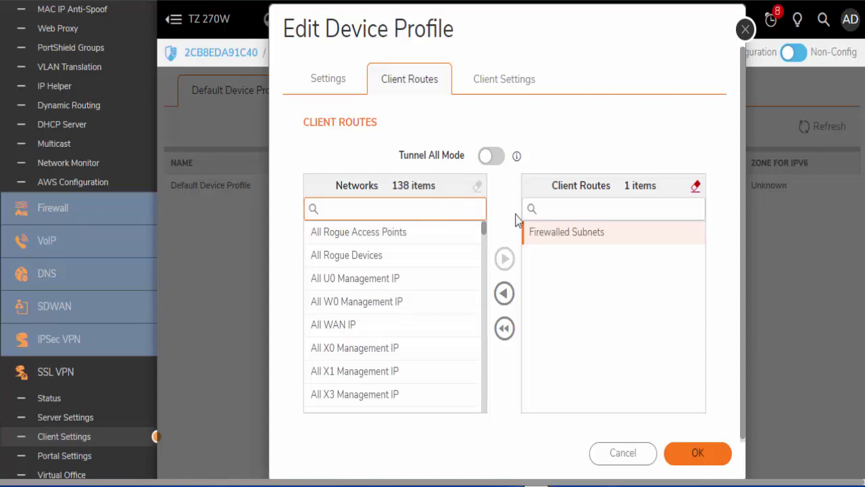
pyautogui.click(419, 212)
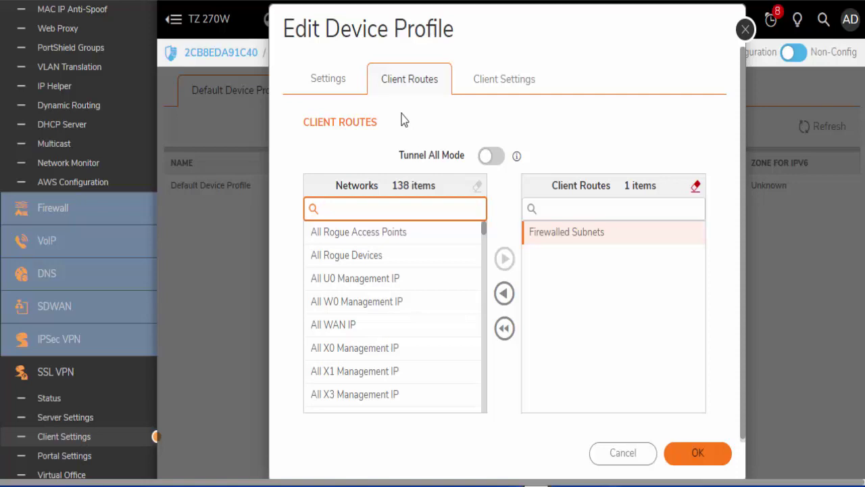
pyautogui.write('x0 sub')
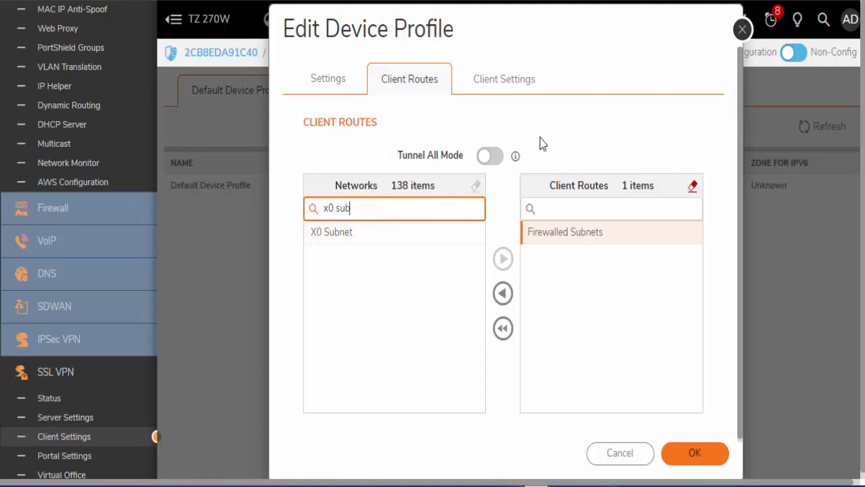
pyautogui.moveTo(312, 215); pyautogui.dragTo(440, 207)
pyautogui.press('BackSpace')
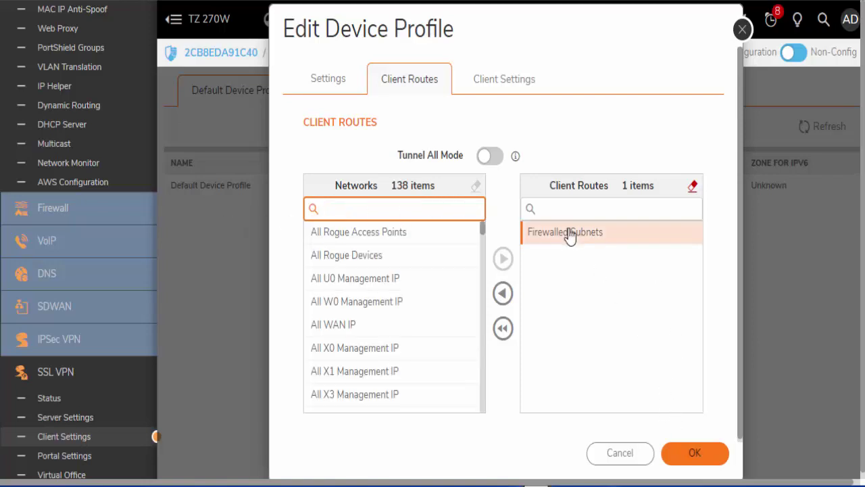
# Review the NetExtender options on the profile's Client Settings tab.
pyautogui.click(500, 87)
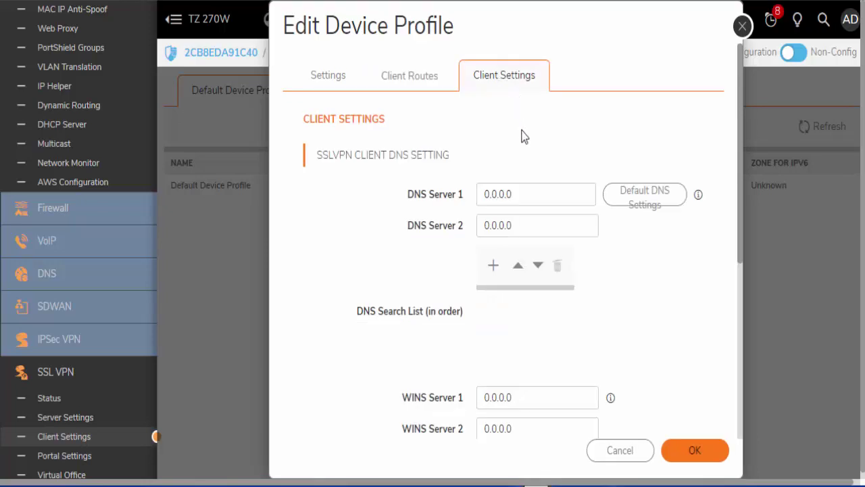
pyautogui.scroll(-1, 522, 162)
pyautogui.scroll(1, 521, 175)
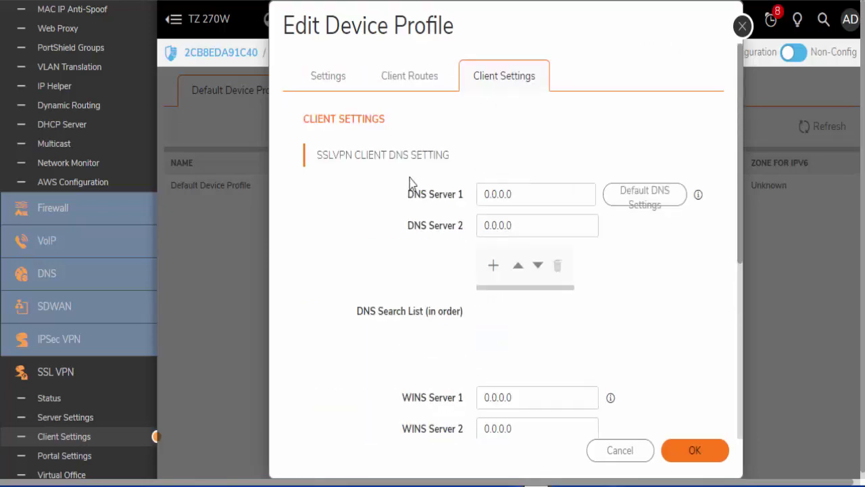
pyautogui.scroll(-2, 502, 264)
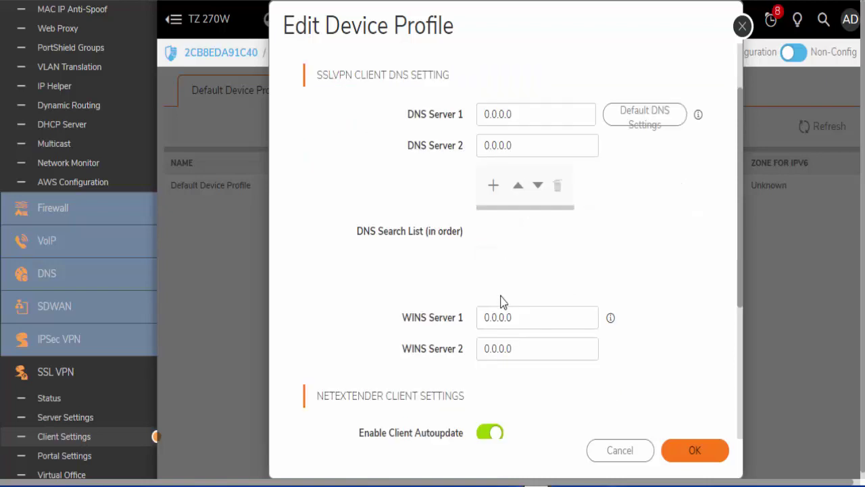
pyautogui.scroll(-2, 492, 307)
pyautogui.scroll(4, 493, 304)
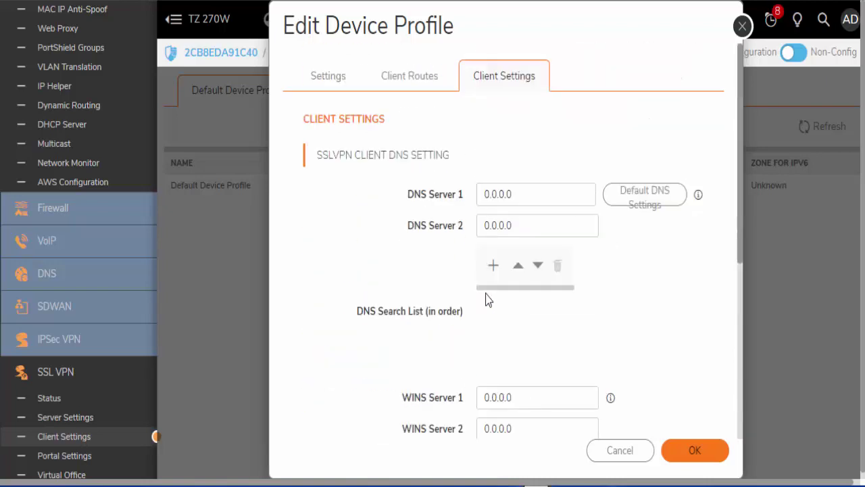
pyautogui.scroll(-1, 504, 413)
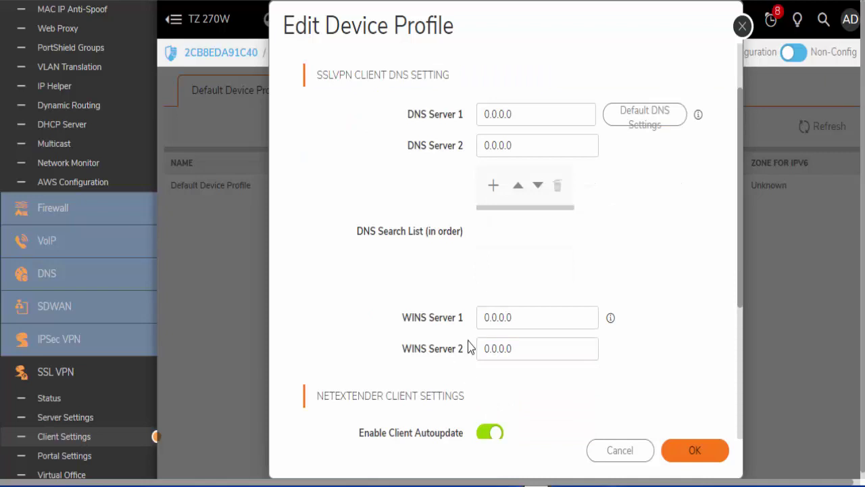
pyautogui.scroll(-1, 479, 343)
pyautogui.scroll(-2, 482, 350)
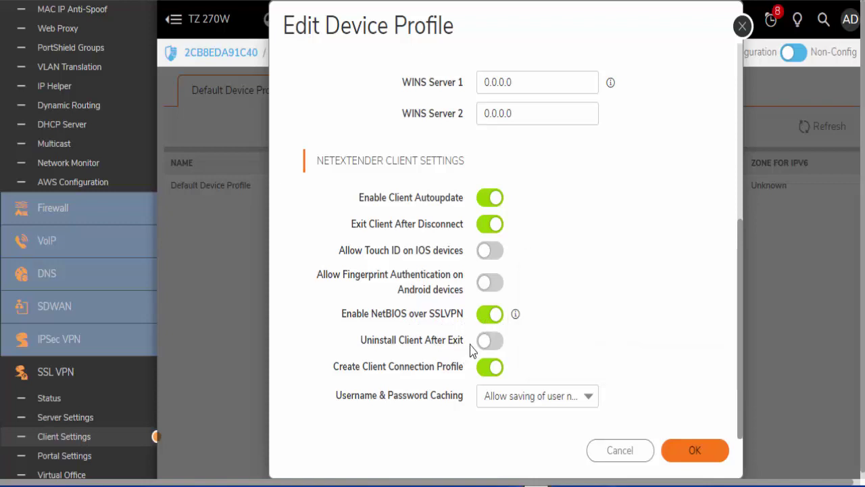
pyautogui.moveTo(517, 312)
pyautogui.moveTo(340, 372); pyautogui.dragTo(468, 368)
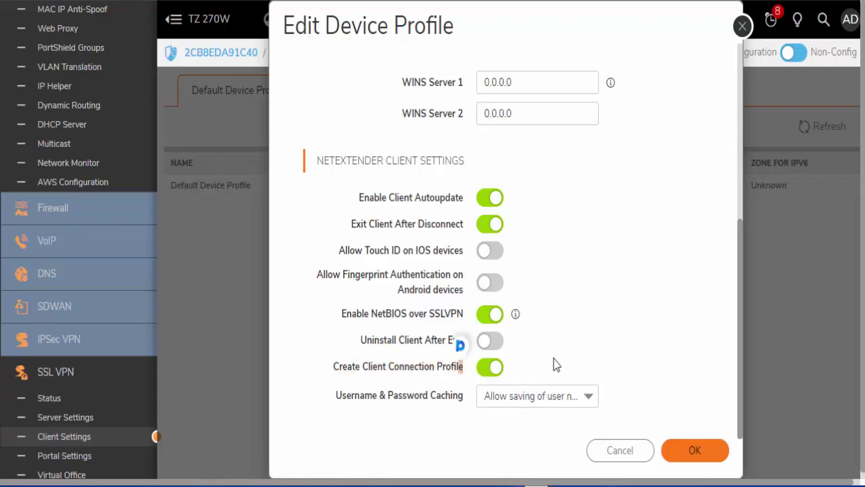
pyautogui.scroll(-1, 537, 378)
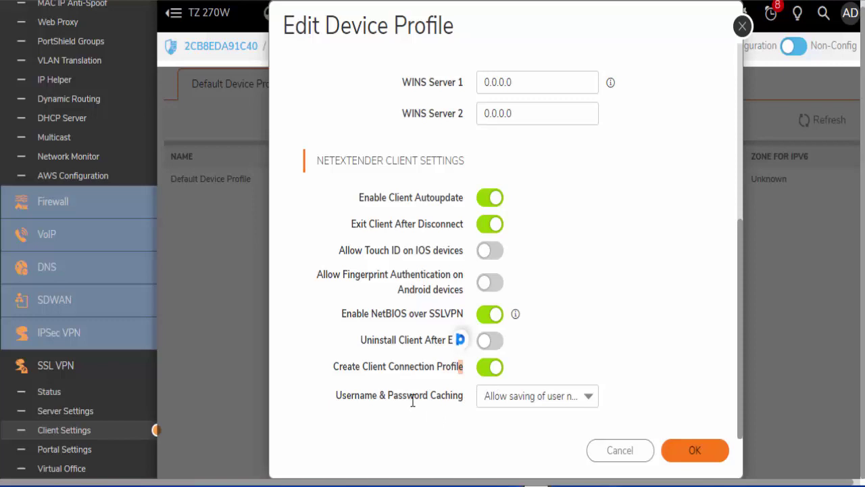
# Set Username & Password Caching, save the profile and confirm the NetExtender reset warning.
pyautogui.click(508, 395)
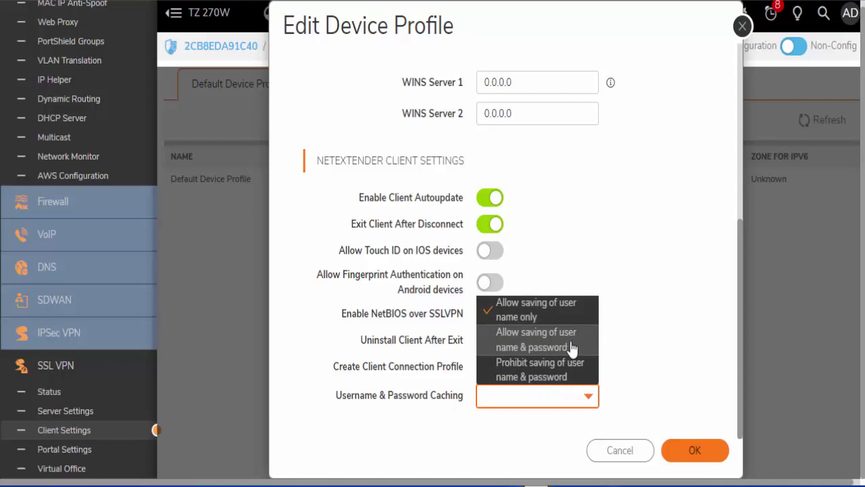
pyautogui.click(628, 376)
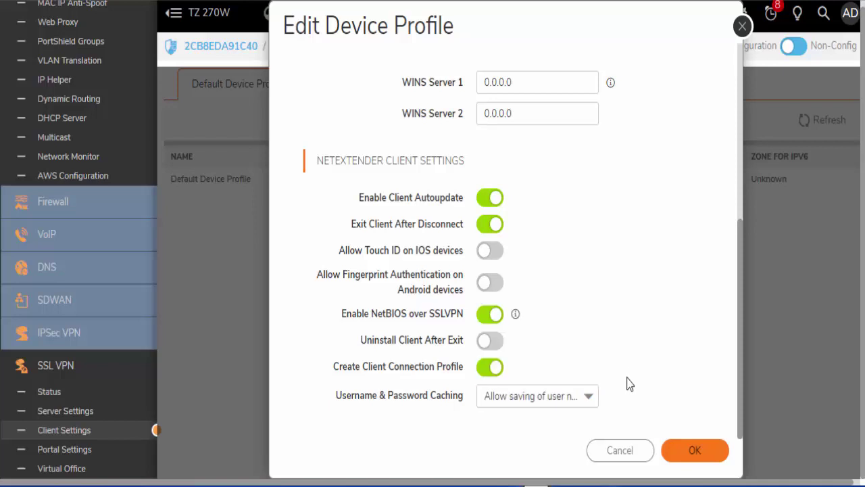
pyautogui.click(693, 458)
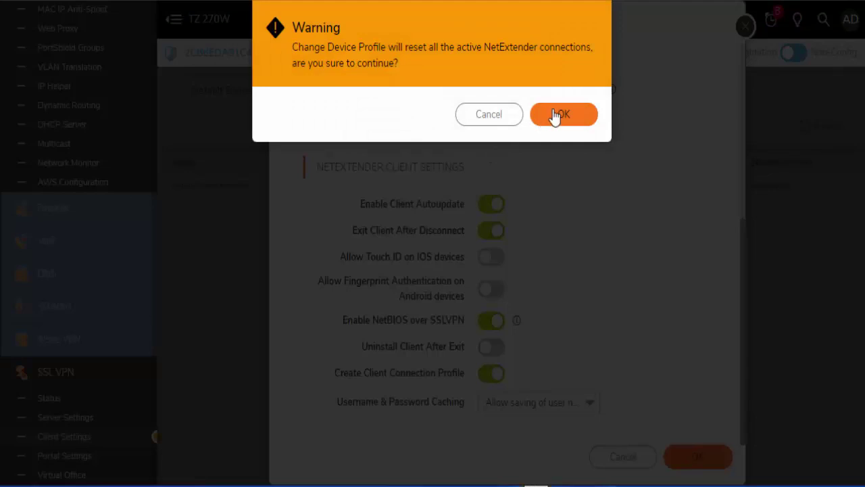
pyautogui.click(555, 117)
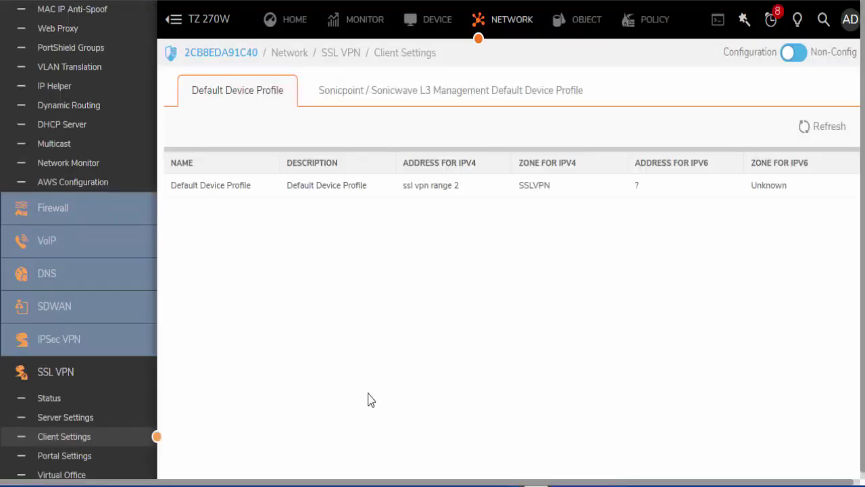
pyautogui.scroll(-1, 141, 429)
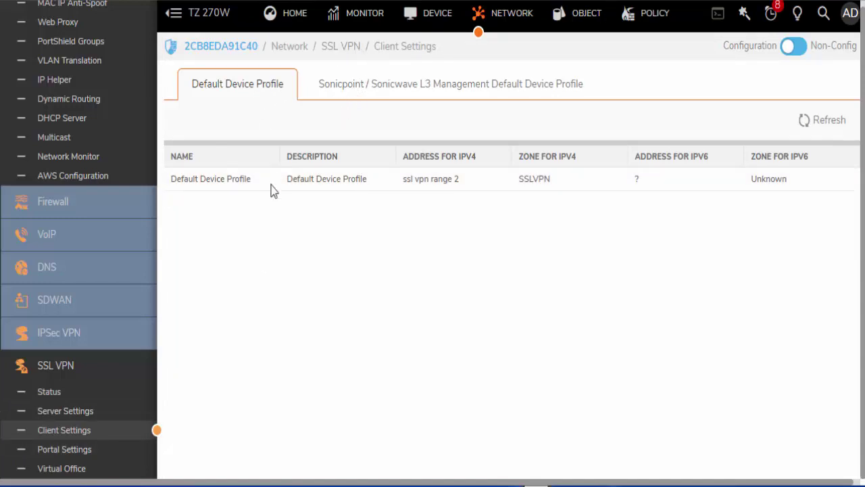
# Go through SSL VPN Portal Settings to the Virtual Office page with the NXSetupU.exe download.
pyautogui.click(87, 453)
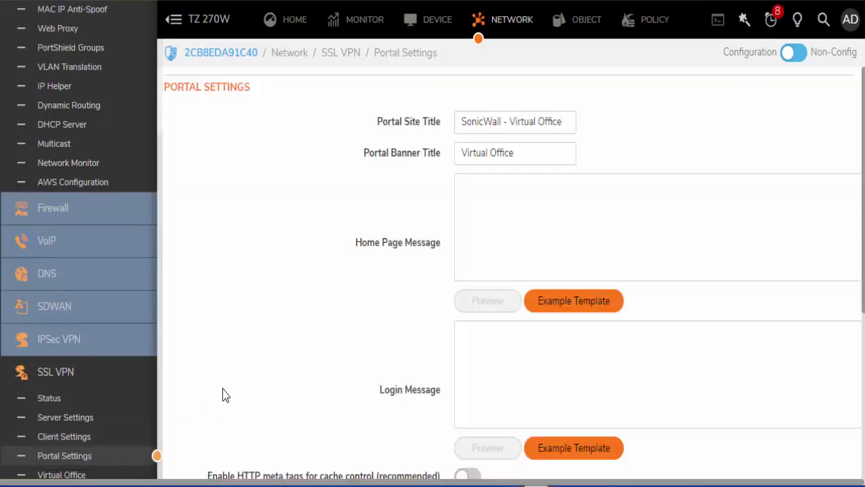
pyautogui.click(88, 470)
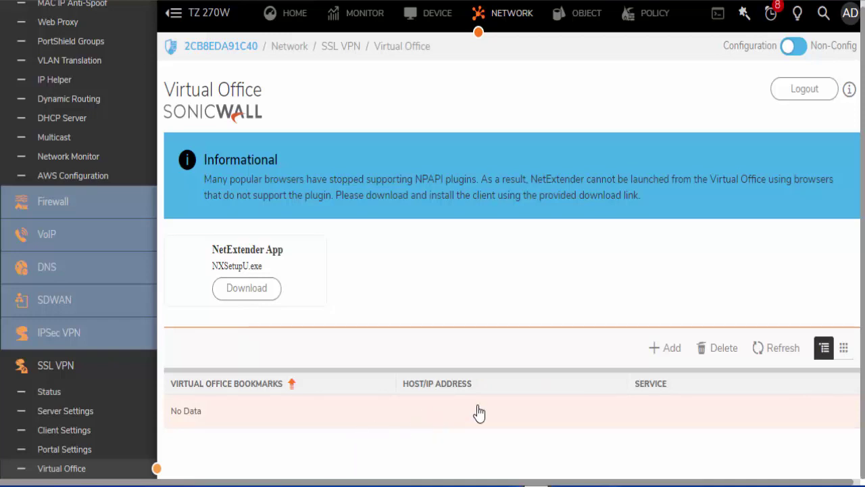
# View SSL VPN Status and its Bookmark tab, then return to the empty user list.
pyautogui.click(62, 392)
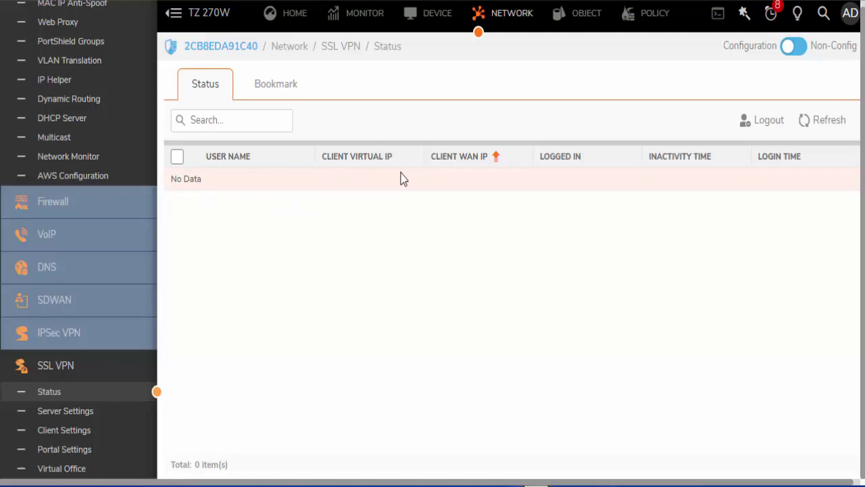
pyautogui.click(280, 93)
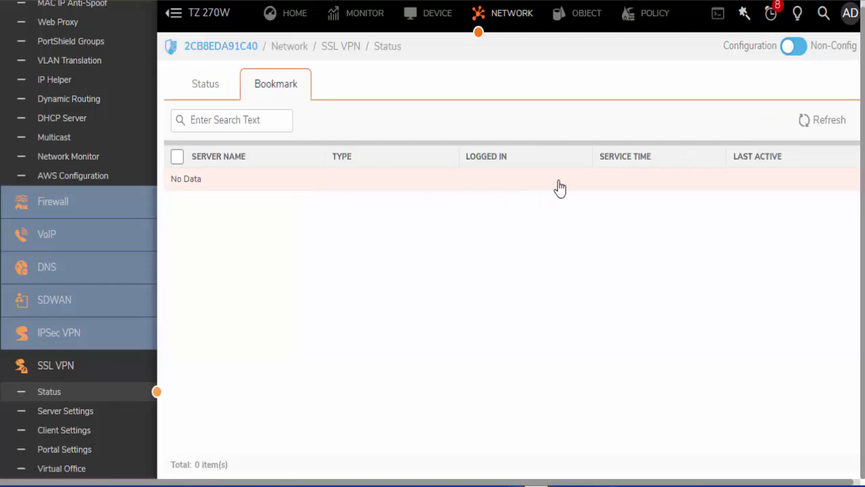
pyautogui.click(201, 86)
pyautogui.scroll(1, 122, 348)
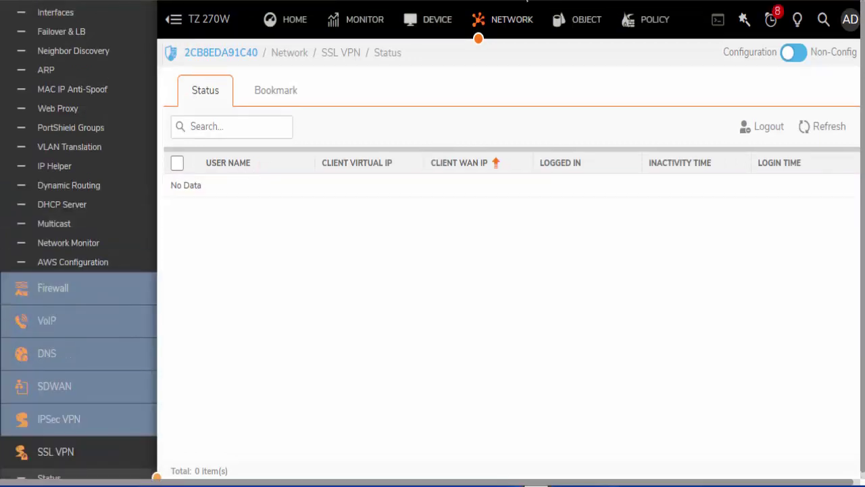
# Enable Gateway AV, IPS, Anti-Spyware and SSL Client Inspection on the SSLVPN zone and save it.
pyautogui.click(587, 22)
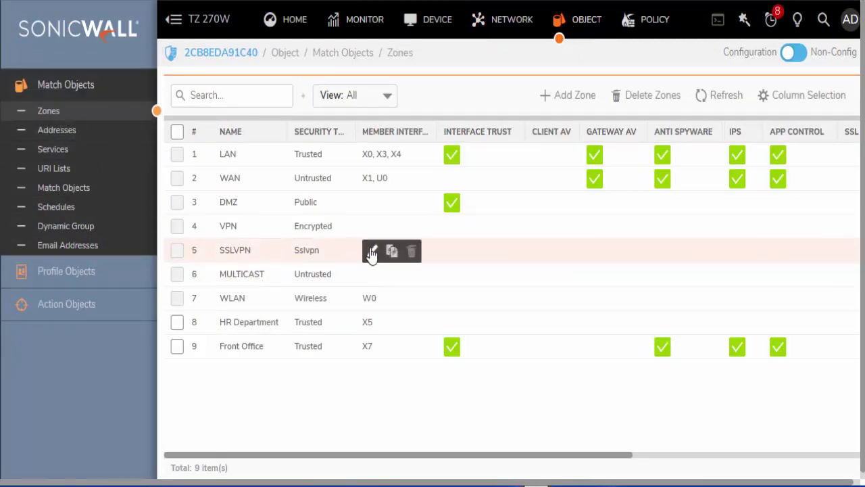
pyautogui.click(372, 251)
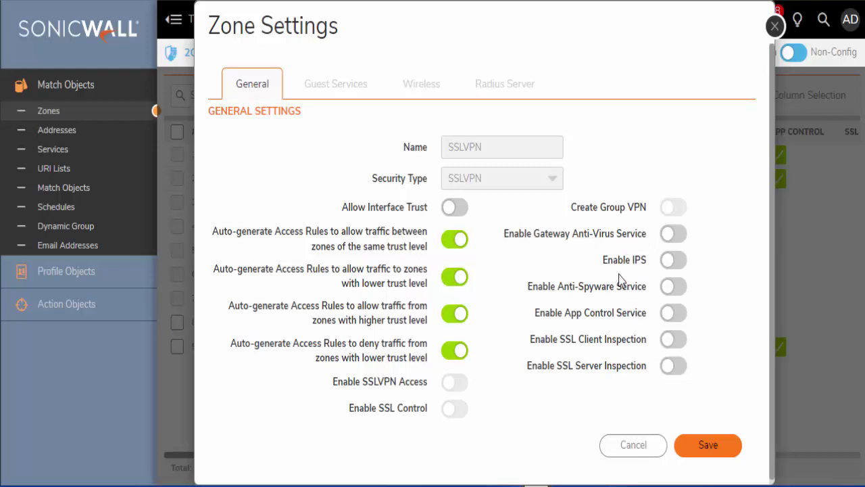
pyautogui.click(674, 234)
pyautogui.click(678, 264)
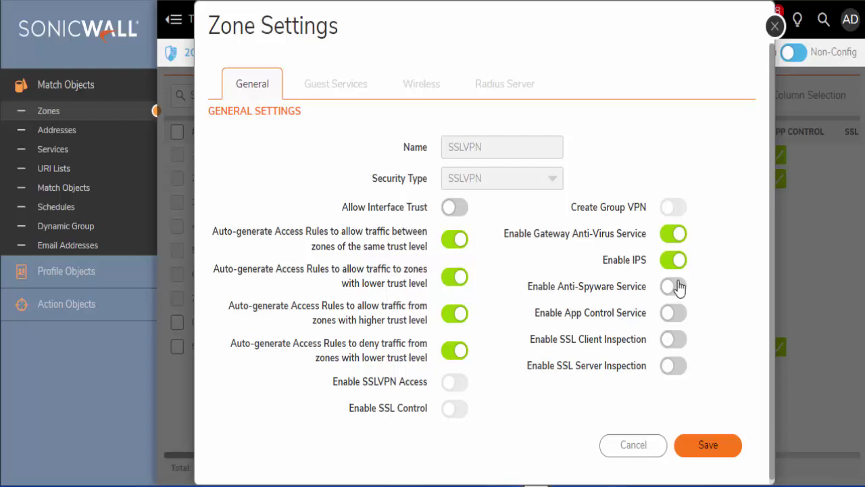
pyautogui.click(678, 287)
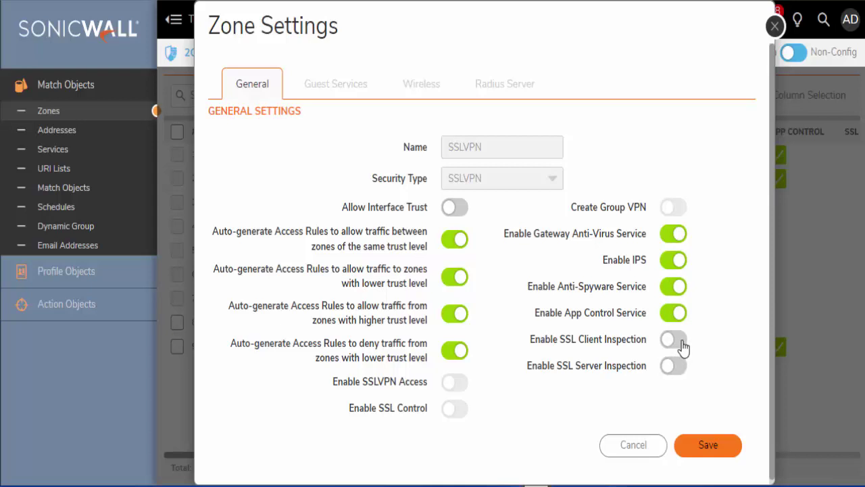
pyautogui.click(678, 344)
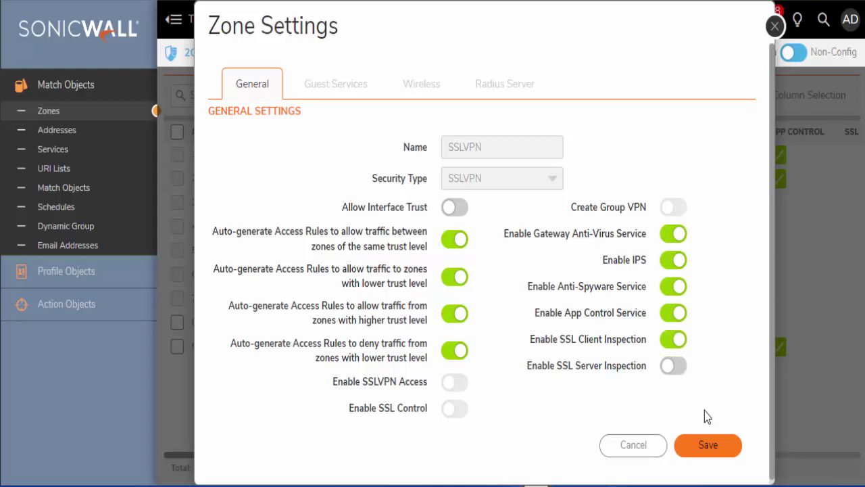
pyautogui.click(703, 448)
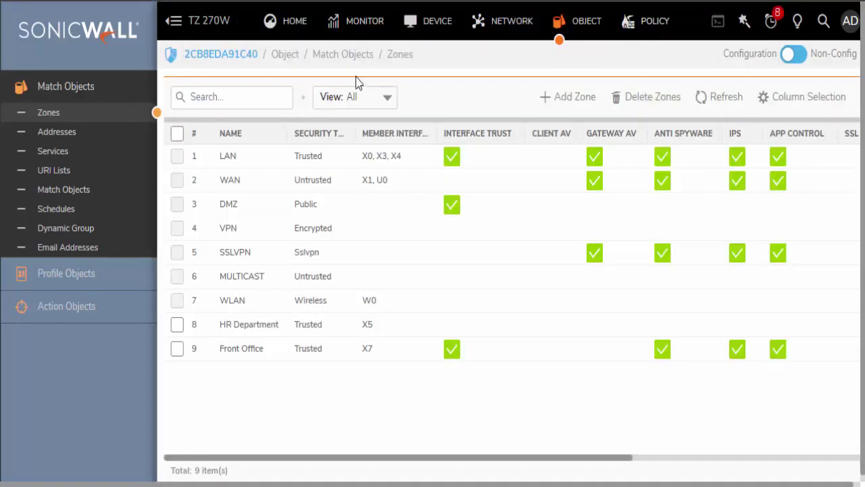
# Add a new local user under Local Users & Groups, entering a name and confirmed password.
pyautogui.click(432, 27)
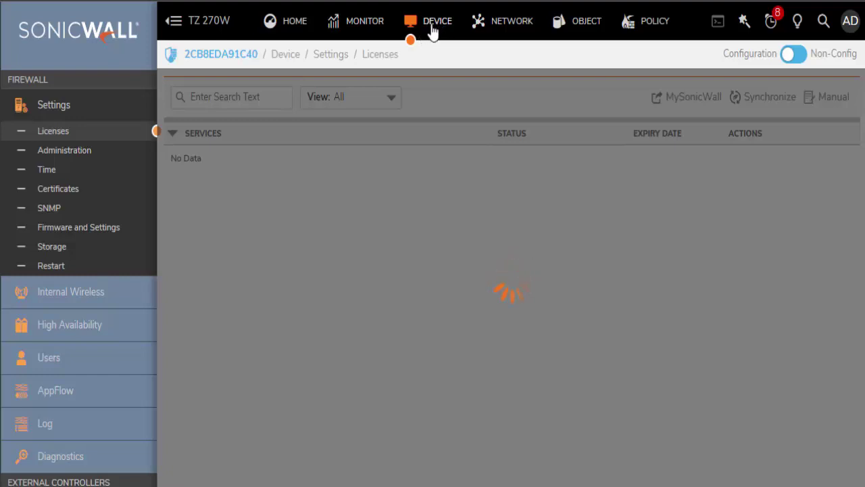
pyautogui.click(103, 369)
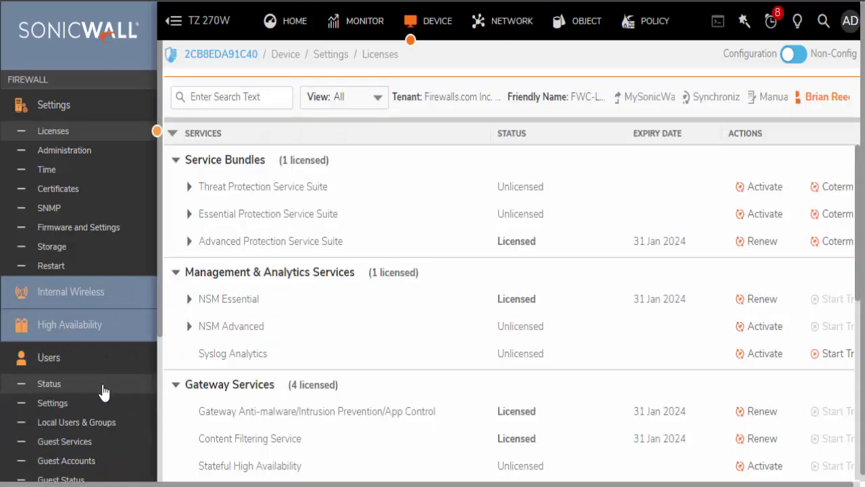
pyautogui.click(123, 426)
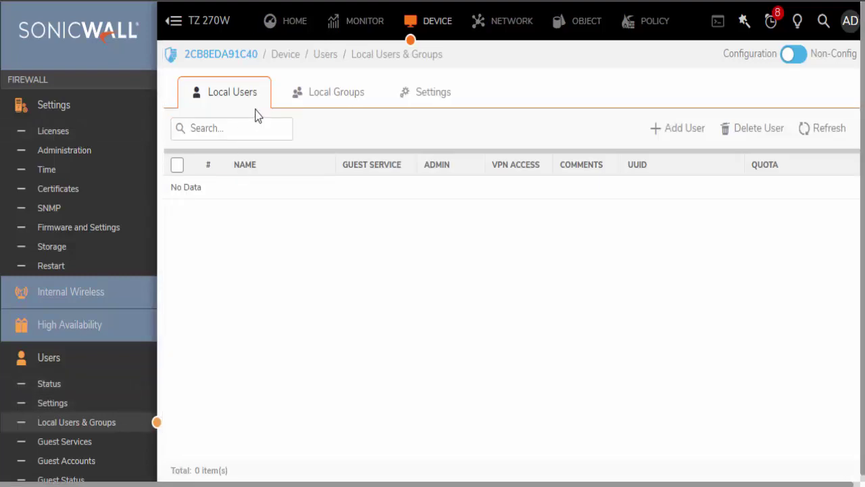
pyautogui.click(672, 130)
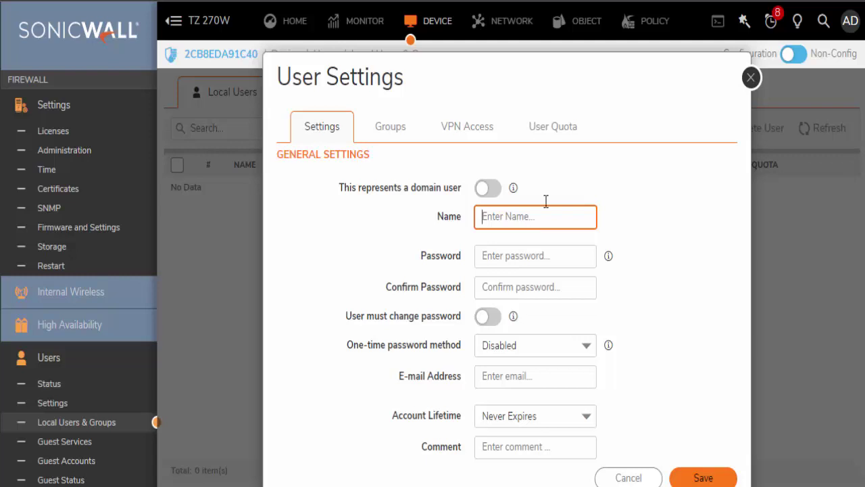
pyautogui.write('Nate')
pyautogui.click(553, 248)
pyautogui.write('********')
pyautogui.press('Tab')
pyautogui.write('***')
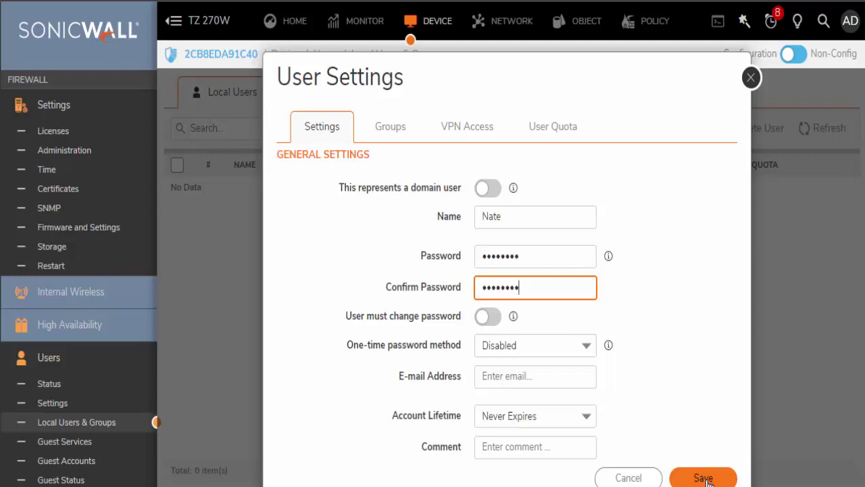
# Put the user in the SSLVPN Services group and save the user.
pyautogui.click(405, 131)
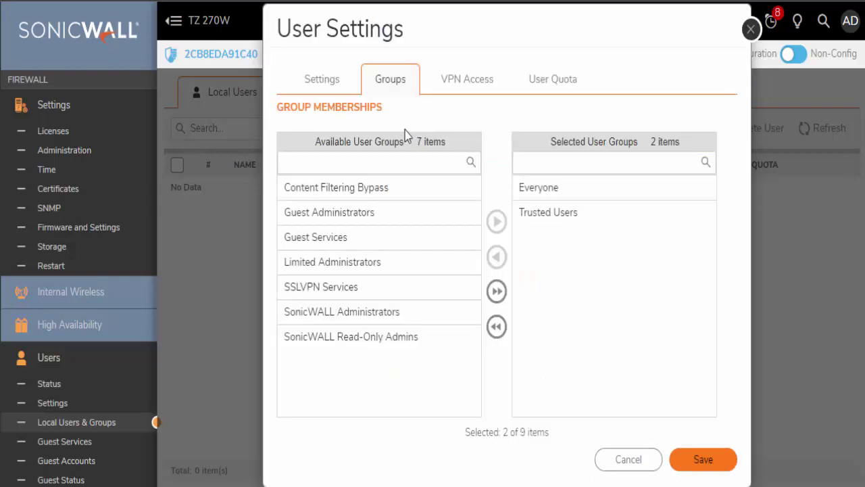
pyautogui.click(429, 165)
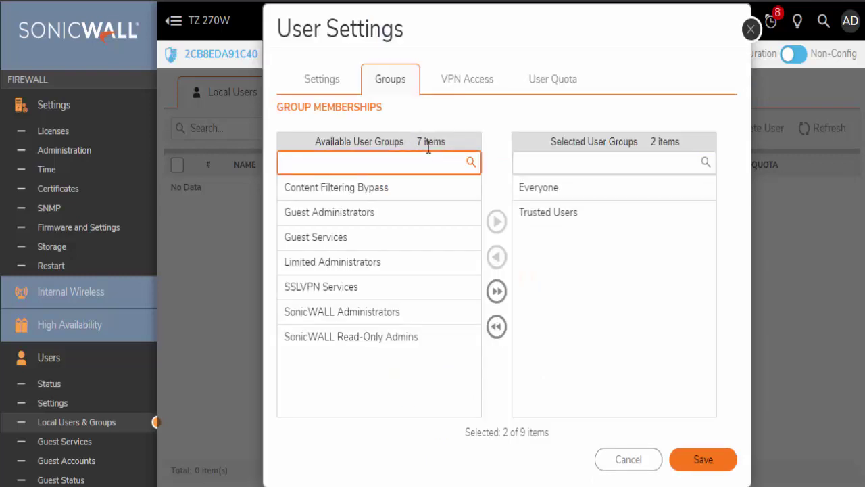
pyautogui.write('ssl')
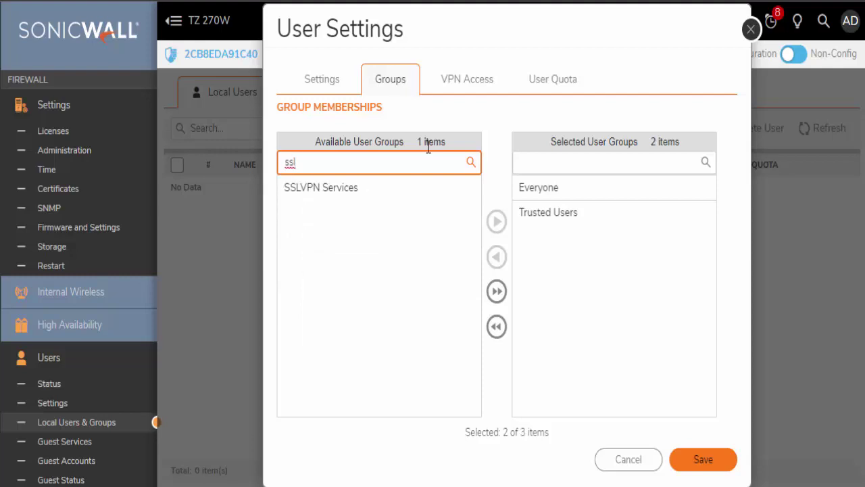
pyautogui.write('pn')
pyautogui.press('BackSpace')
pyautogui.press('BackSpace')
pyautogui.write('vpn ser')
pyautogui.click(367, 197)
pyautogui.click(498, 223)
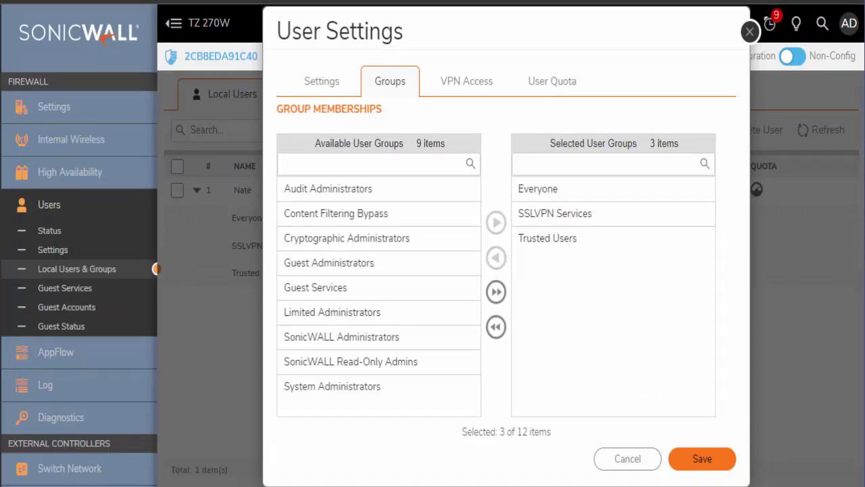
pyautogui.click(707, 463)
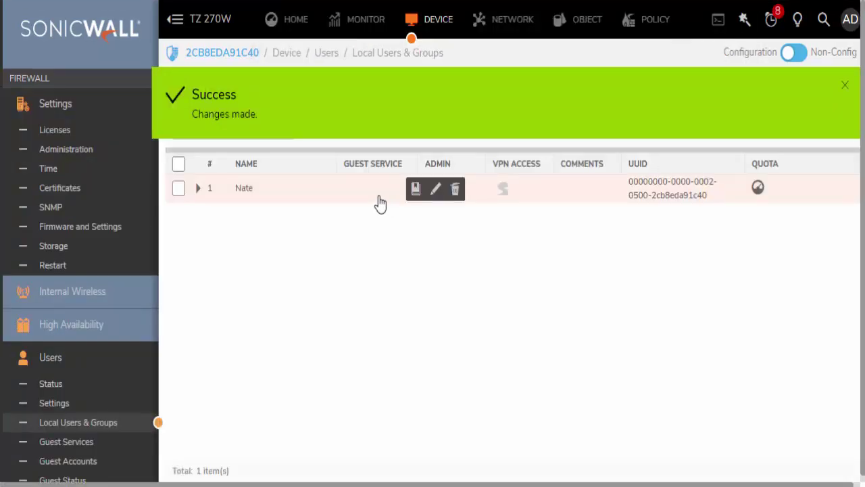
# Open the SSLVPN Services group from Local Groups for editing and review its members.
pyautogui.click(338, 91)
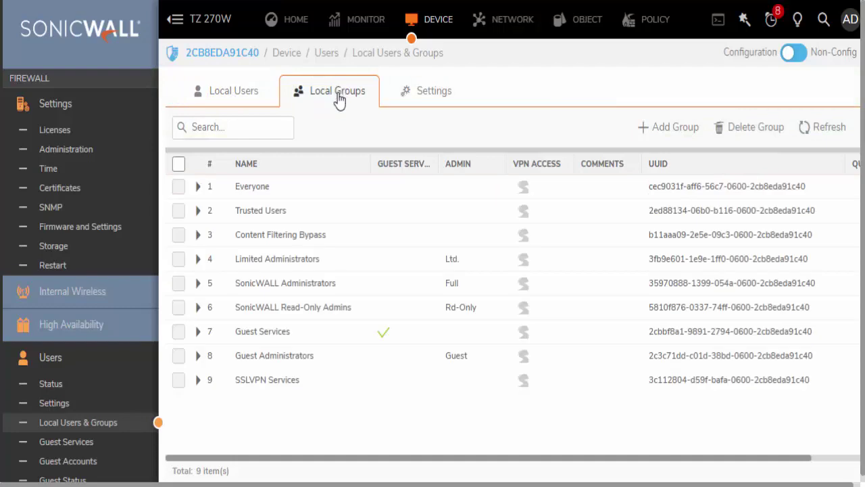
pyautogui.click(274, 392)
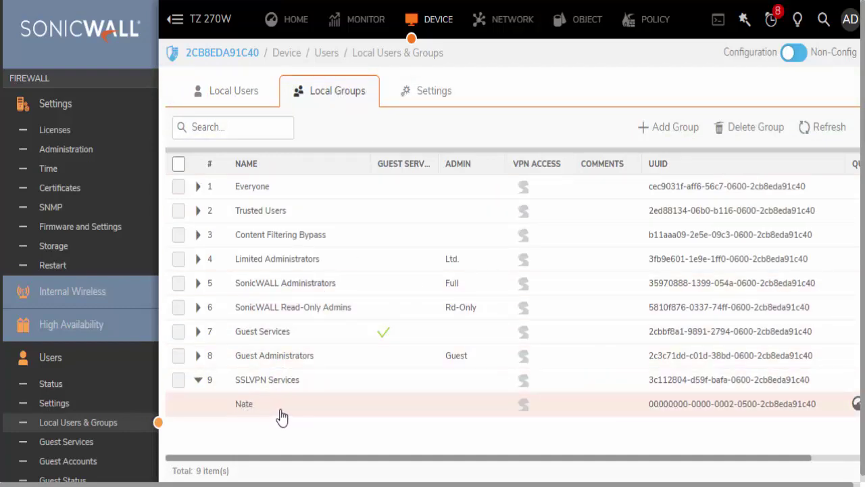
pyautogui.hscroll(1, 348, 399)
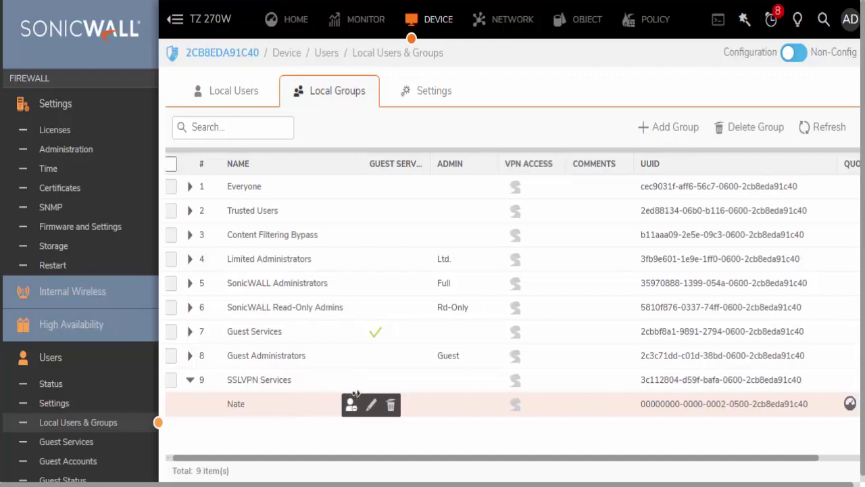
pyautogui.click(375, 380)
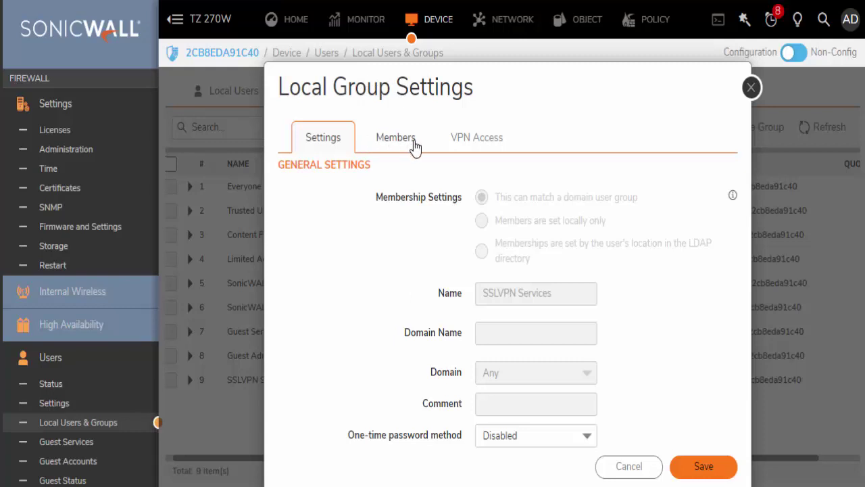
pyautogui.click(390, 139)
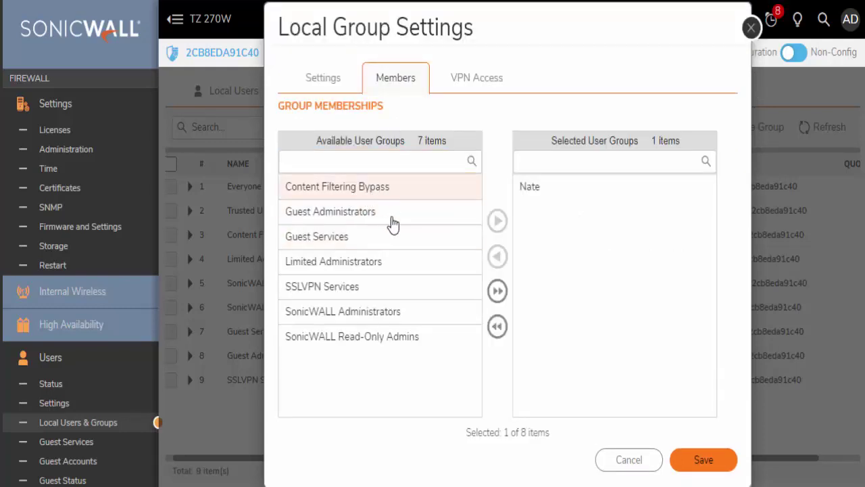
pyautogui.click(378, 159)
# Add Firewalled Subnets to the group's VPN client access networks and save.
pyautogui.click(473, 86)
pyautogui.click(350, 166)
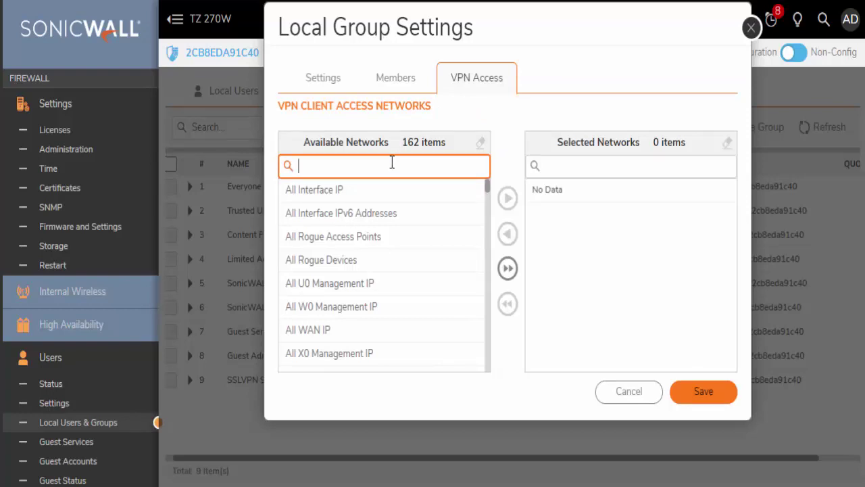
pyautogui.write('firewalled')
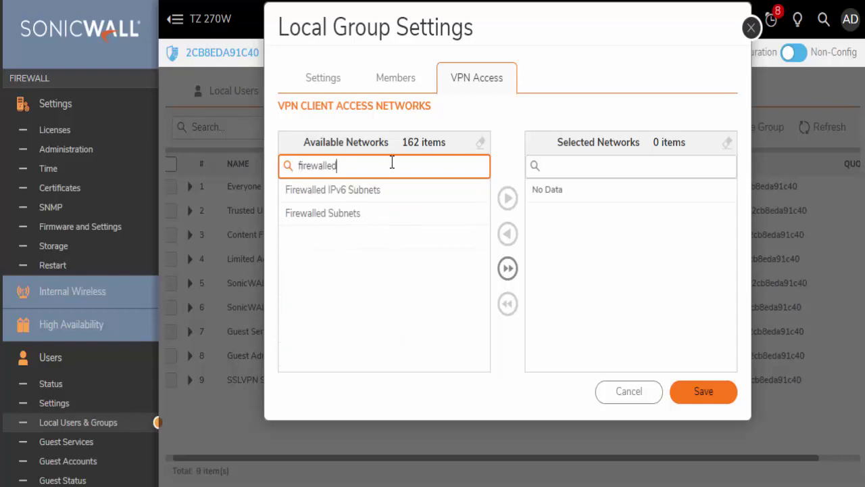
pyautogui.click(371, 223)
pyautogui.click(508, 198)
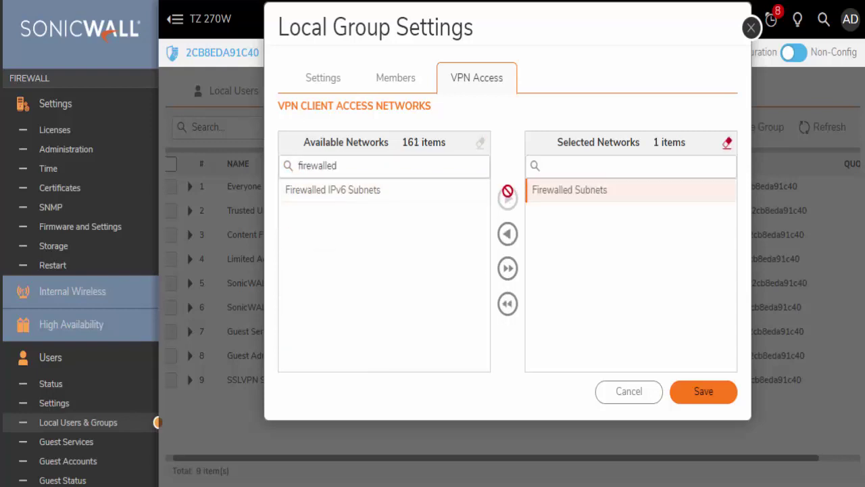
pyautogui.click(700, 394)
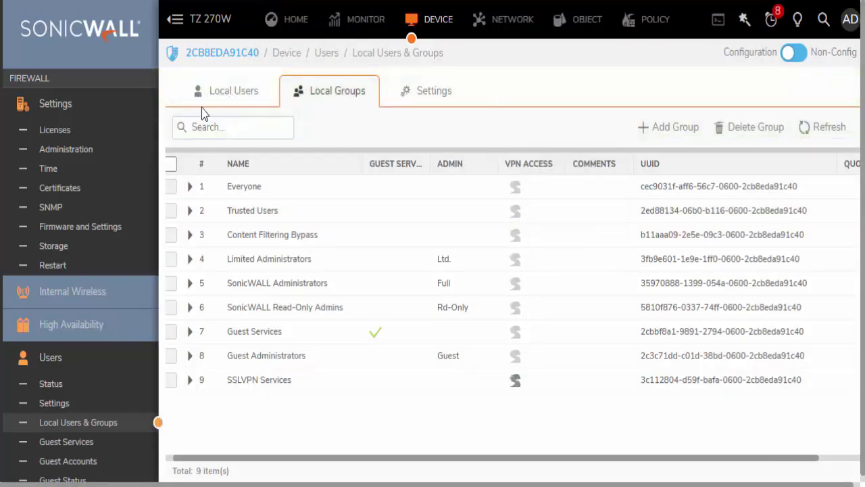
# Edit the new local user and add X0 Subnet to its VPN client access networks, then save.
pyautogui.click(247, 94)
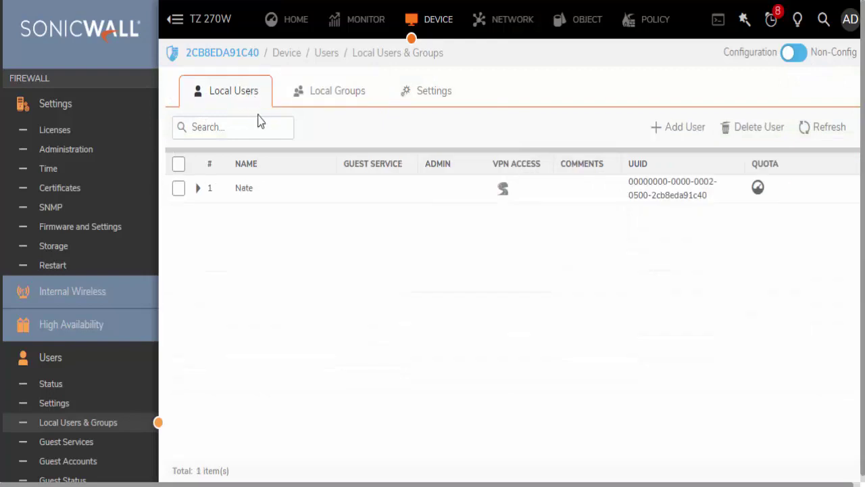
pyautogui.click(284, 195)
pyautogui.click(325, 194)
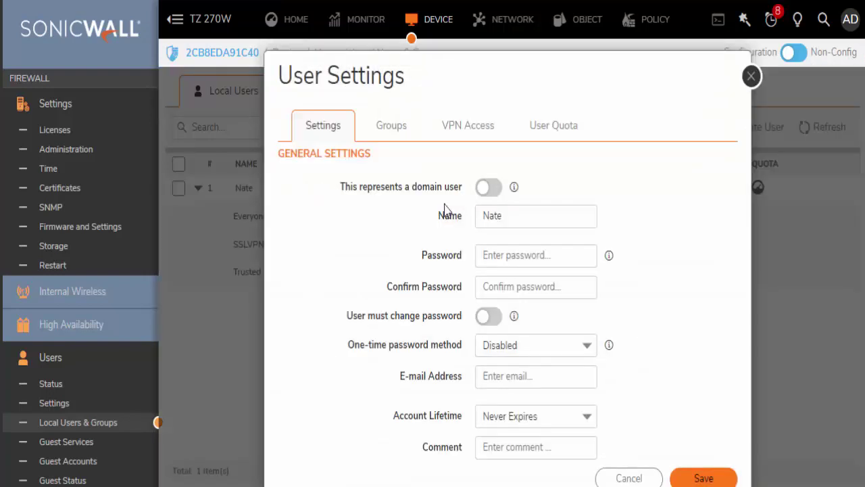
pyautogui.click(464, 130)
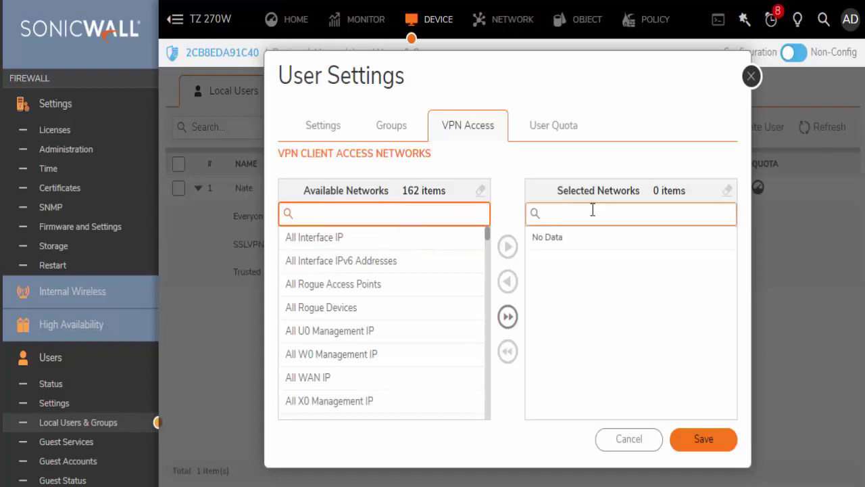
pyautogui.write('x0 sub')
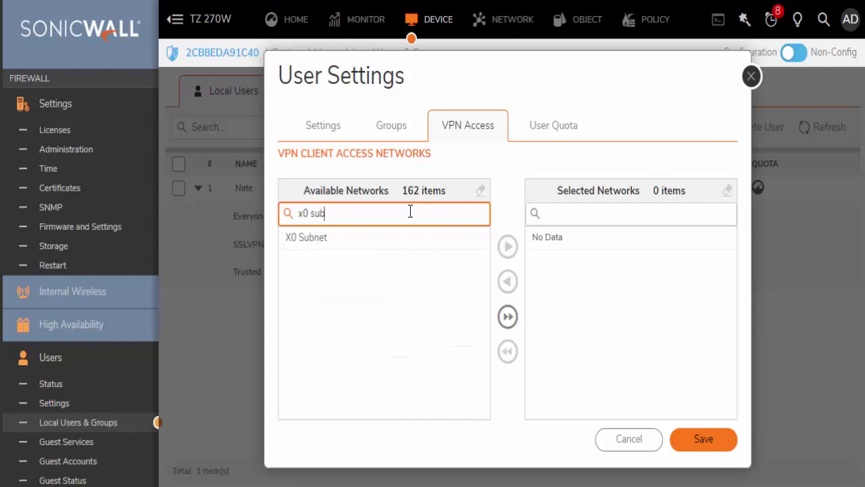
pyautogui.click(350, 244)
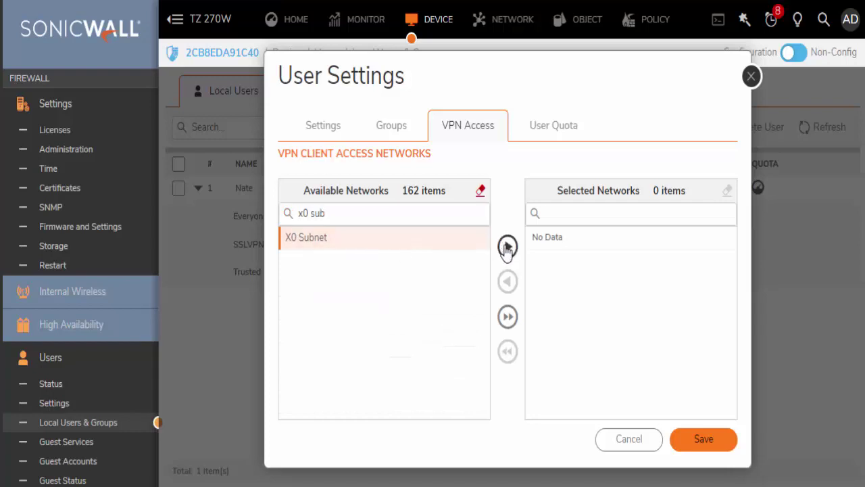
pyautogui.click(507, 248)
pyautogui.click(704, 436)
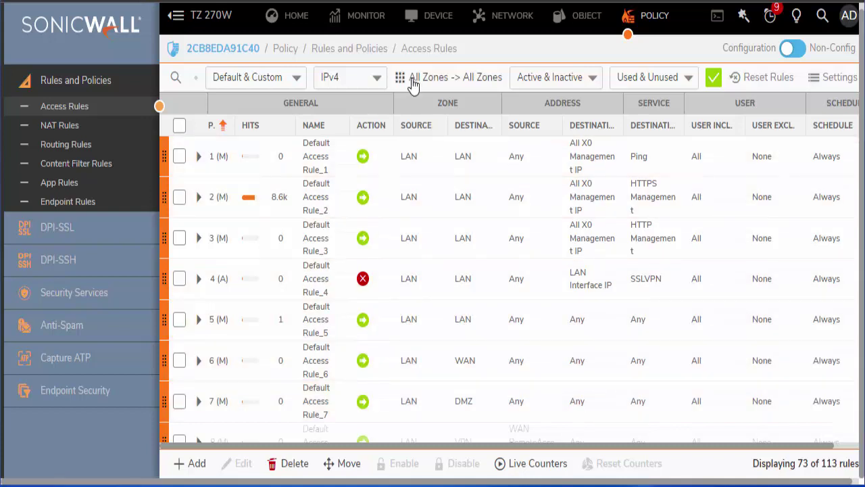
# Filter the Access Rules list to the SSLVPN → LAN zone pair in the Zone Matrix.
pyautogui.click(403, 80)
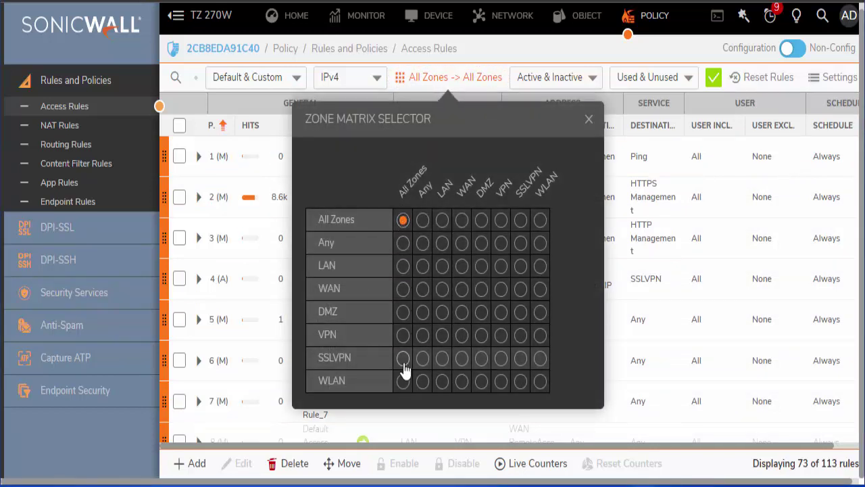
pyautogui.click(442, 359)
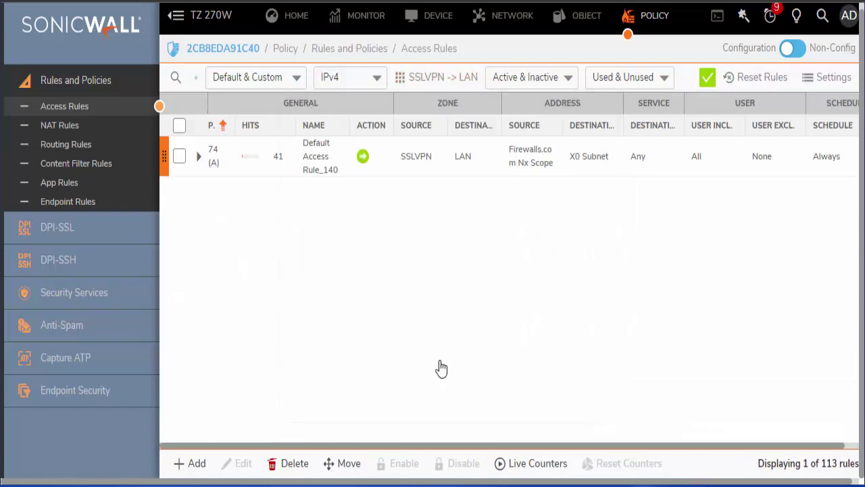